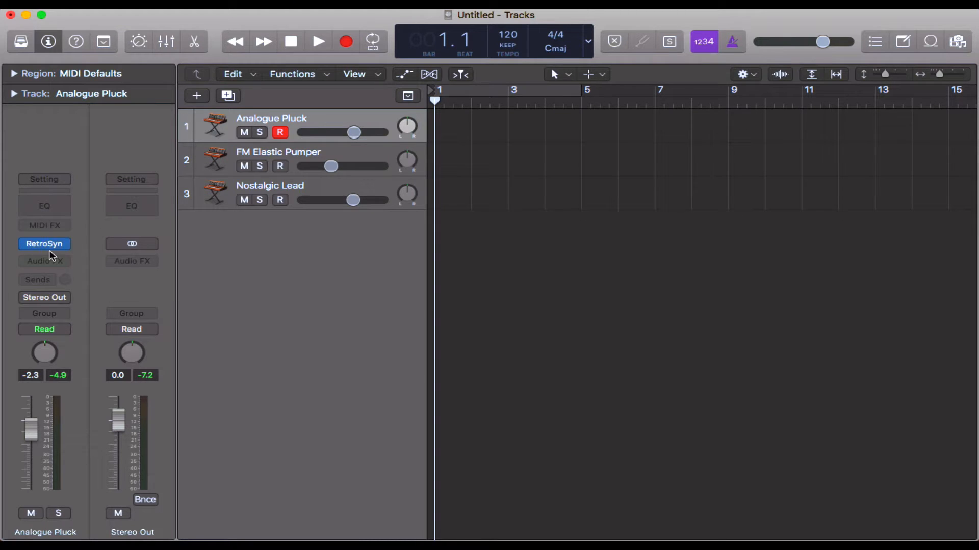
# Step: Add a send to Bus 1 on the Analogue Pluck channel strip
pyautogui.moveTo(48, 246)
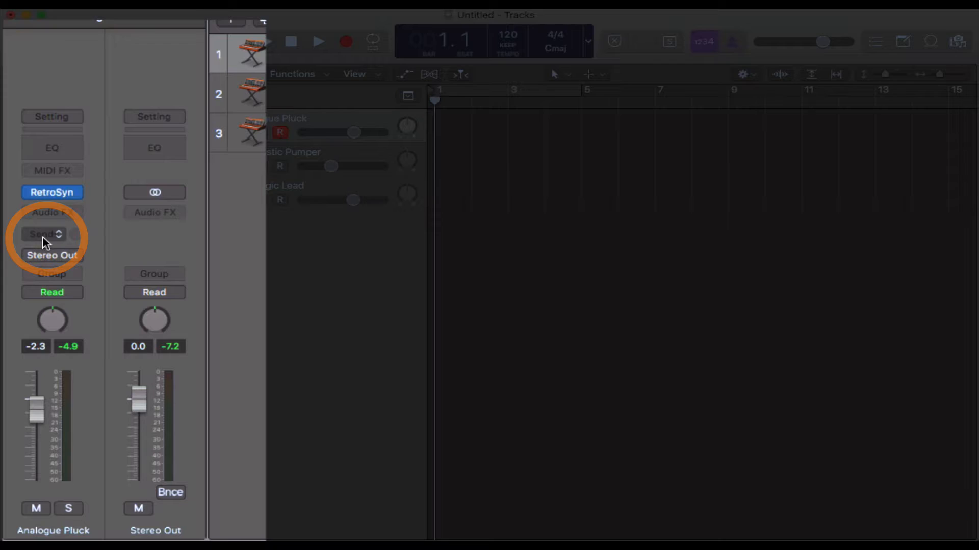
pyautogui.click(58, 237)
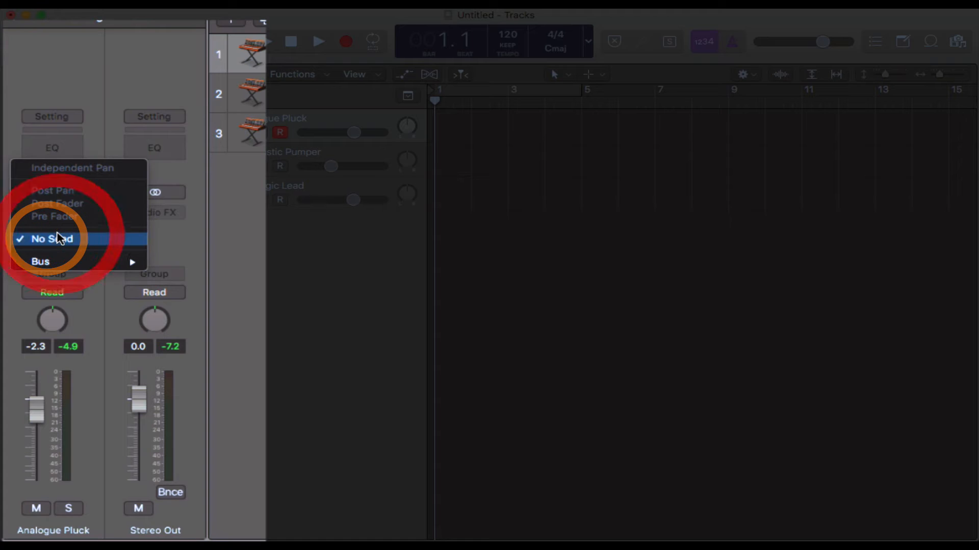
pyautogui.moveTo(107, 269)
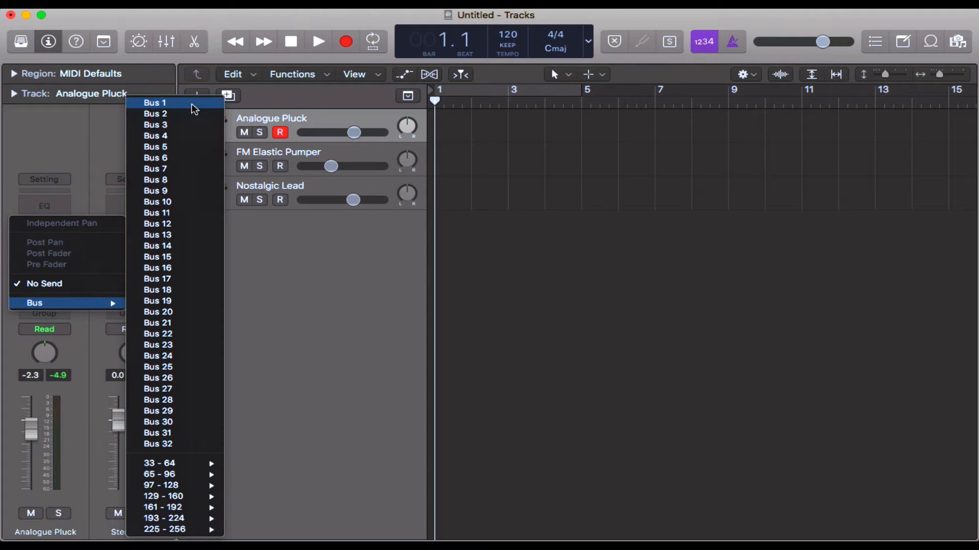
pyautogui.click(193, 105)
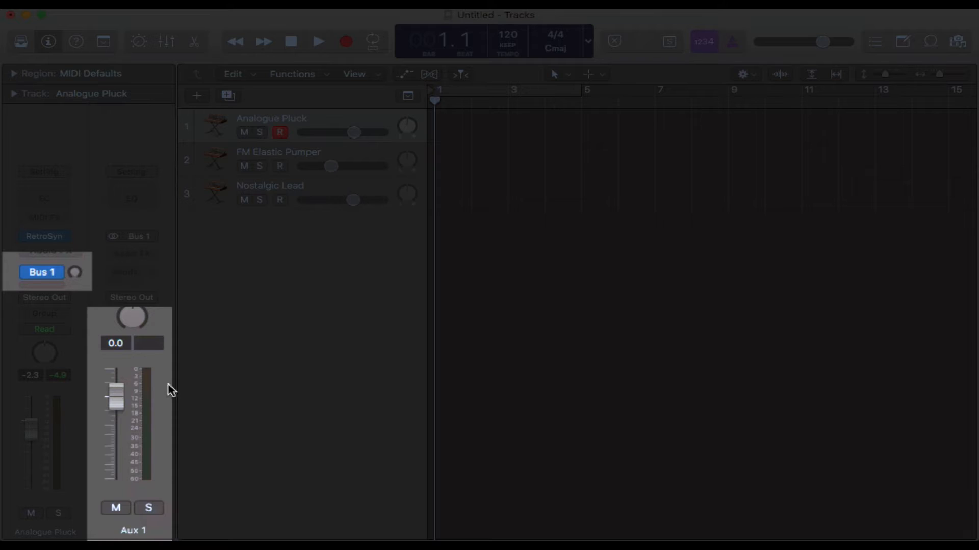
# Step: Examine the output routing of the instrument tracks, Aux 1 and Stereo Out in the mixer, then hide the mixer
pyautogui.press('x')
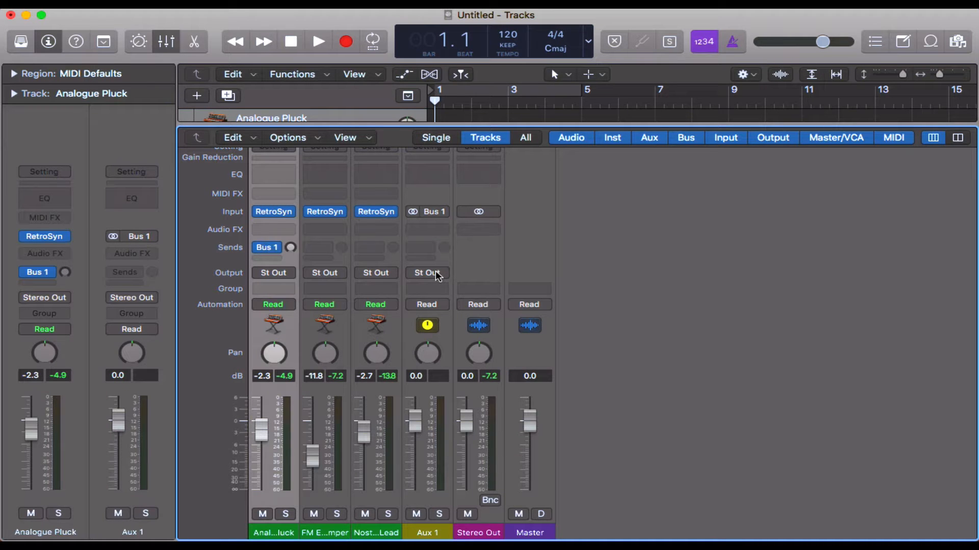
pyautogui.click(492, 327)
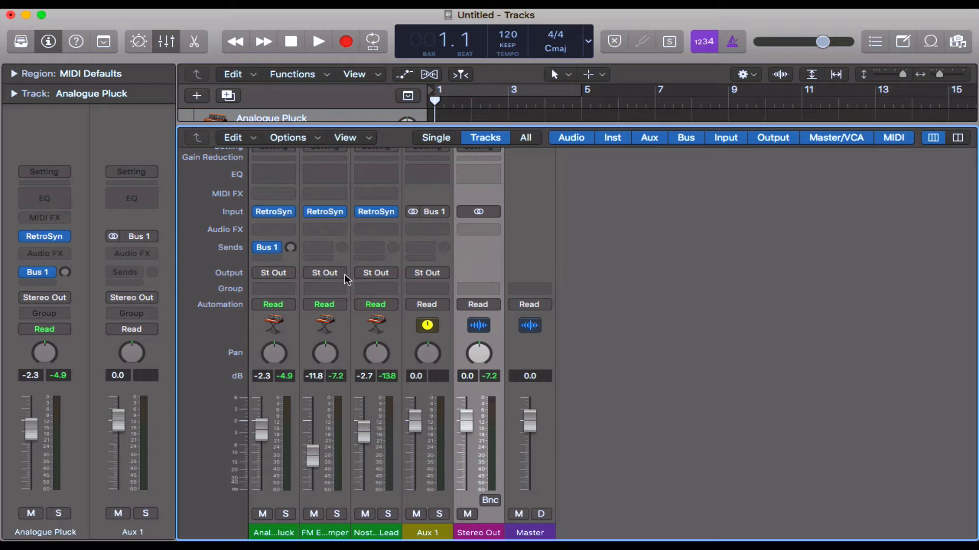
pyautogui.press('x')
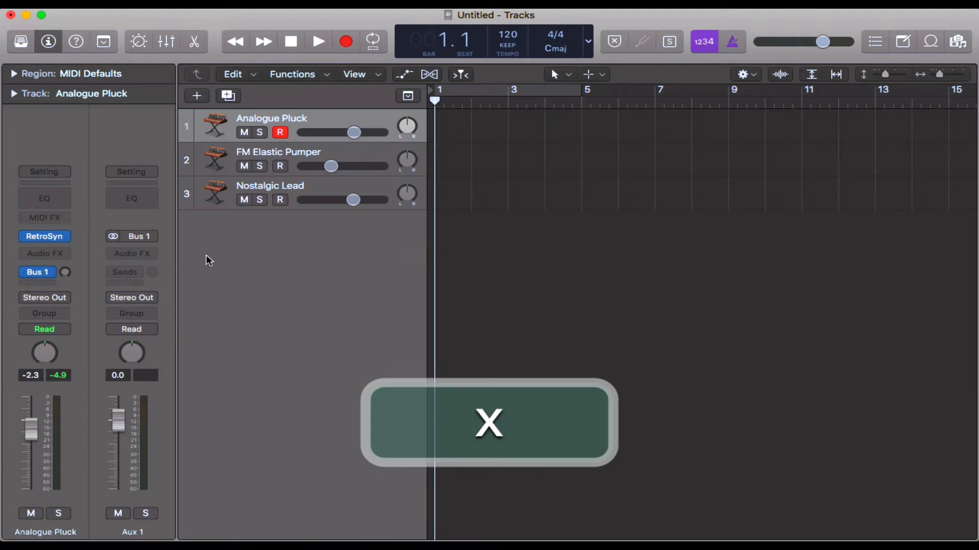
pyautogui.click(167, 266)
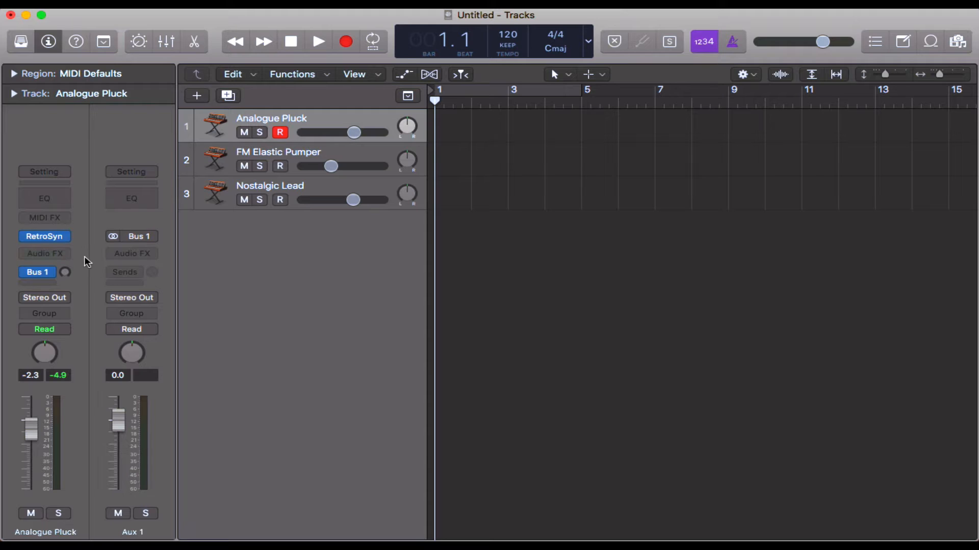
# Step: Insert a ChromaVerb audio effect on the Analogue Pluck channel and close its plug-in window
pyautogui.click(50, 253)
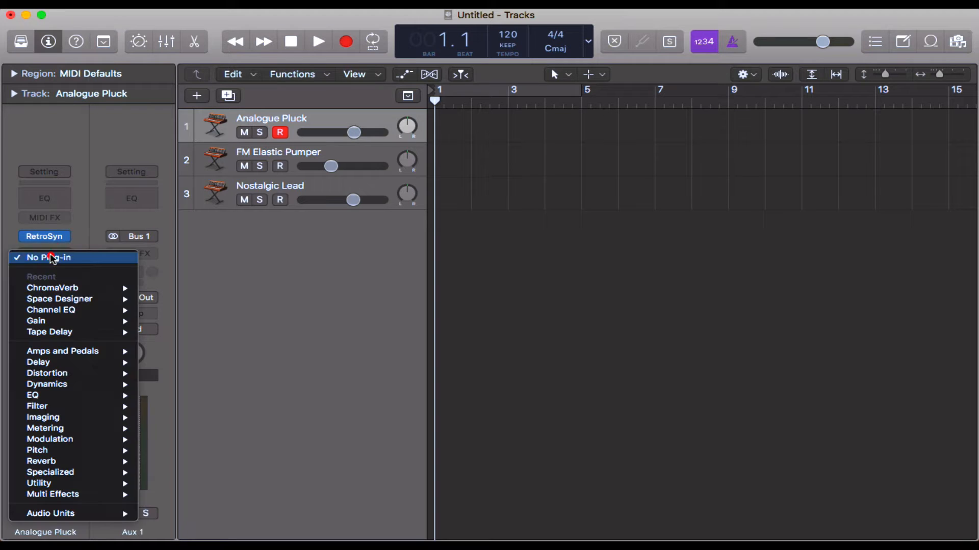
pyautogui.moveTo(102, 288)
pyautogui.click(180, 289)
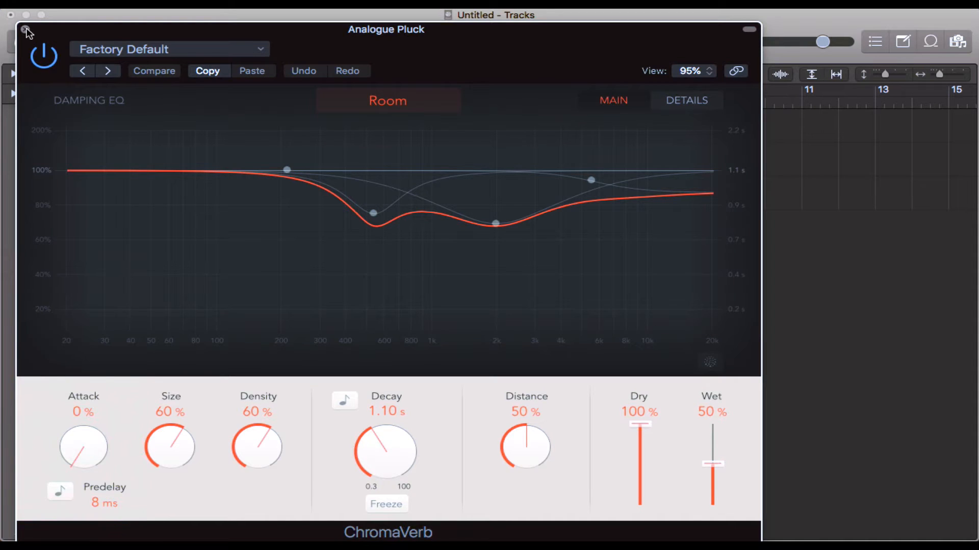
pyautogui.click(25, 29)
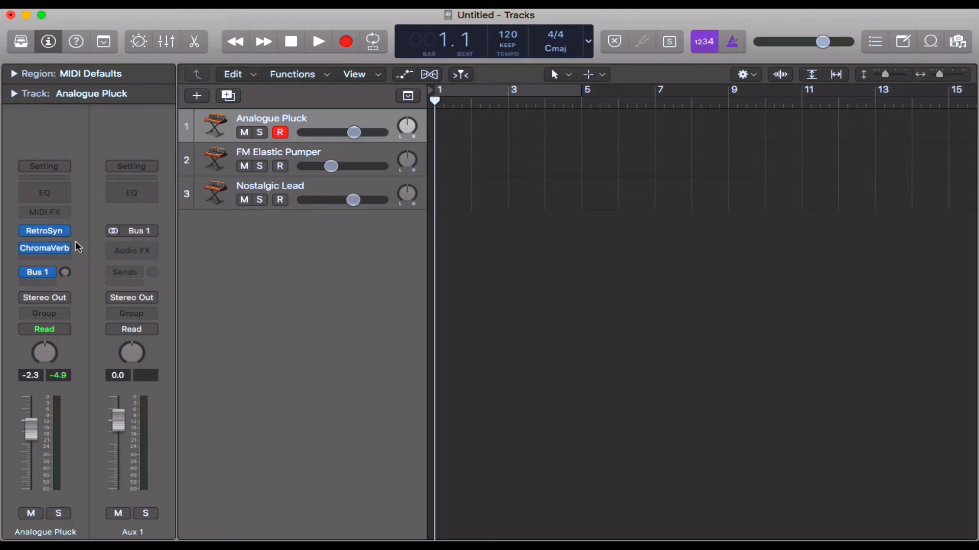
# Step: Lower the low damping EQ band of Analogue Pluck's ChromaVerb to a ratio of about 0.39 at 225 Hz, then close the plug-in
pyautogui.click(45, 250)
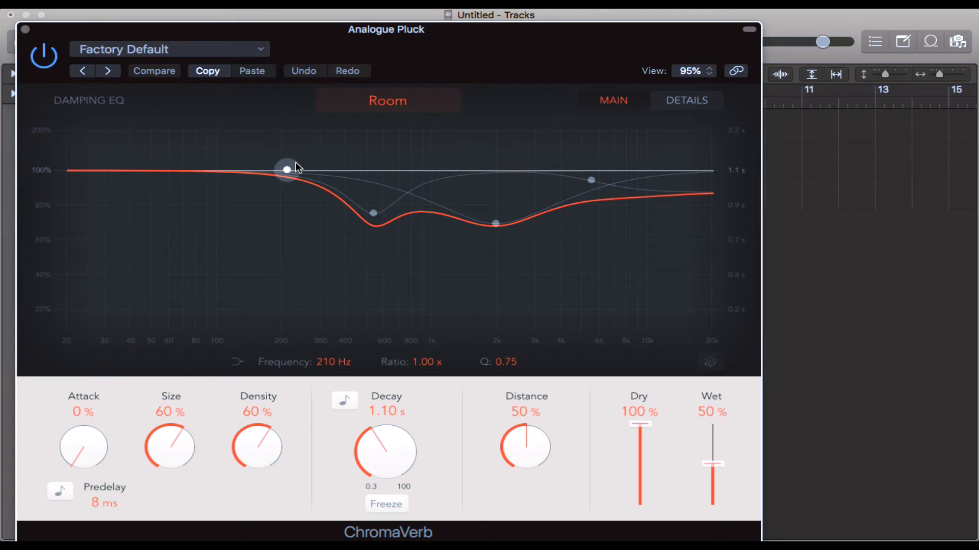
pyautogui.moveTo(287, 170); pyautogui.dragTo(295, 266)
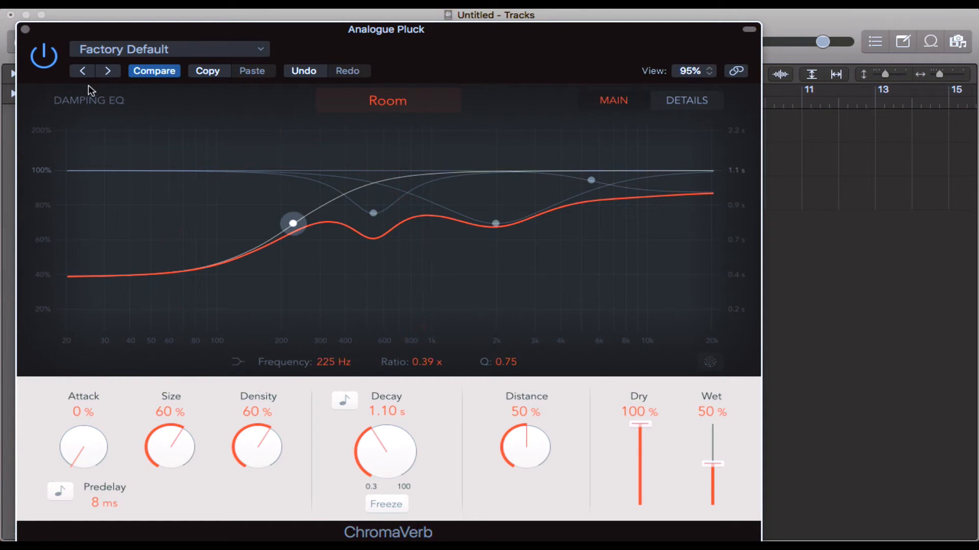
pyautogui.click(25, 29)
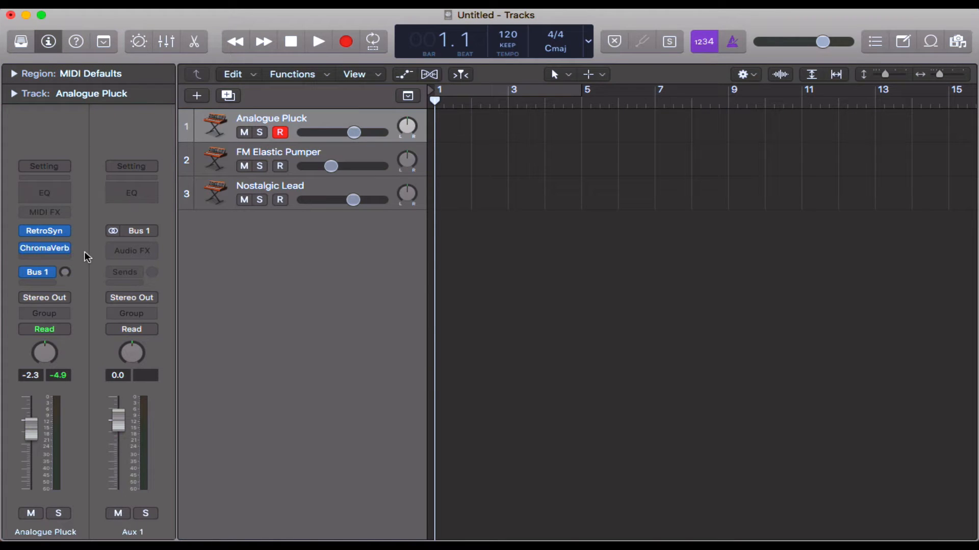
# Step: Move ChromaVerb from the Analogue Pluck channel to Aux 1 and check its settings there
pyautogui.moveTo(49, 249)
pyautogui.moveTo(46, 250); pyautogui.dragTo(132, 251)
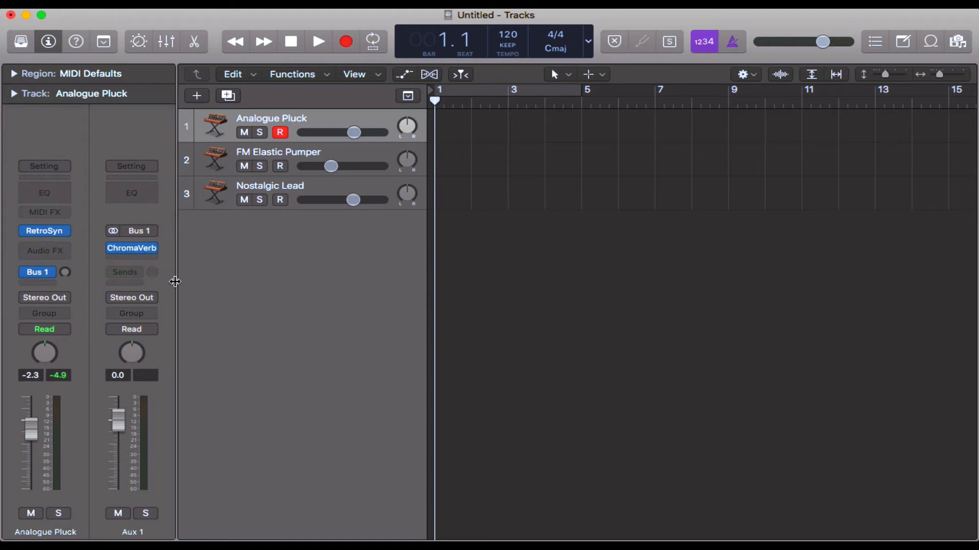
pyautogui.moveTo(54, 275)
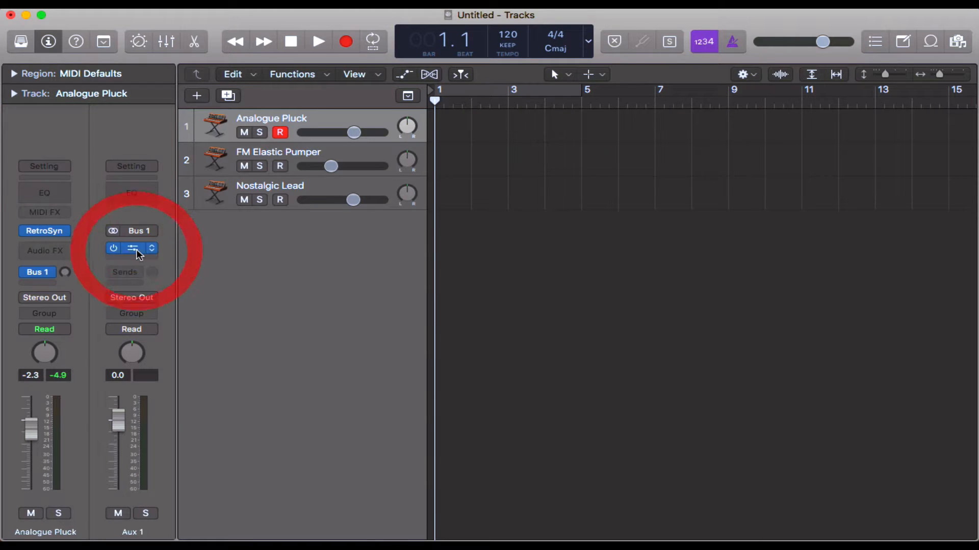
pyautogui.click(136, 250)
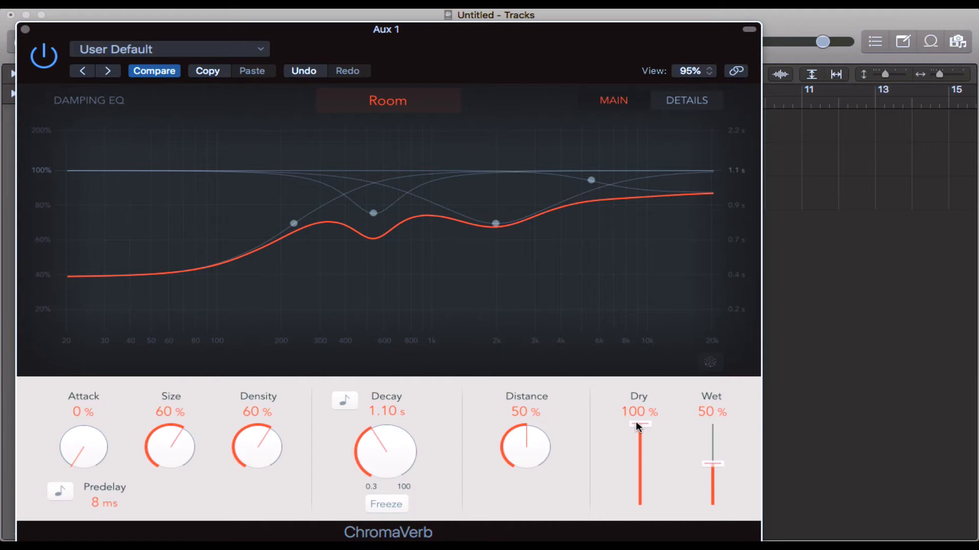
pyautogui.click(25, 29)
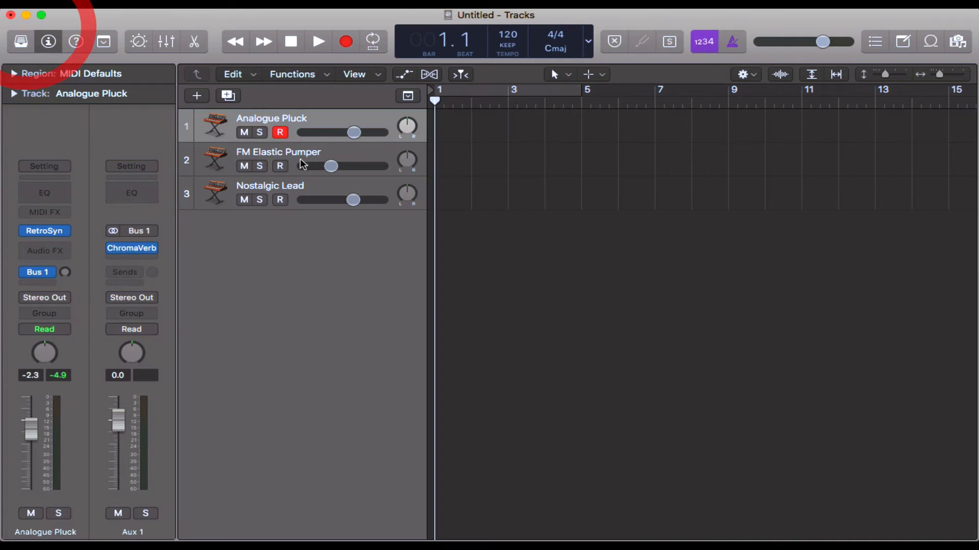
# Step: Step through the tracks and bring the Aux 1 channel strip back into view beside Analogue Pluck via its Bus 1 send
pyautogui.press('Down')
pyautogui.press('Down')
pyautogui.press('Up')
pyautogui.press('Up')
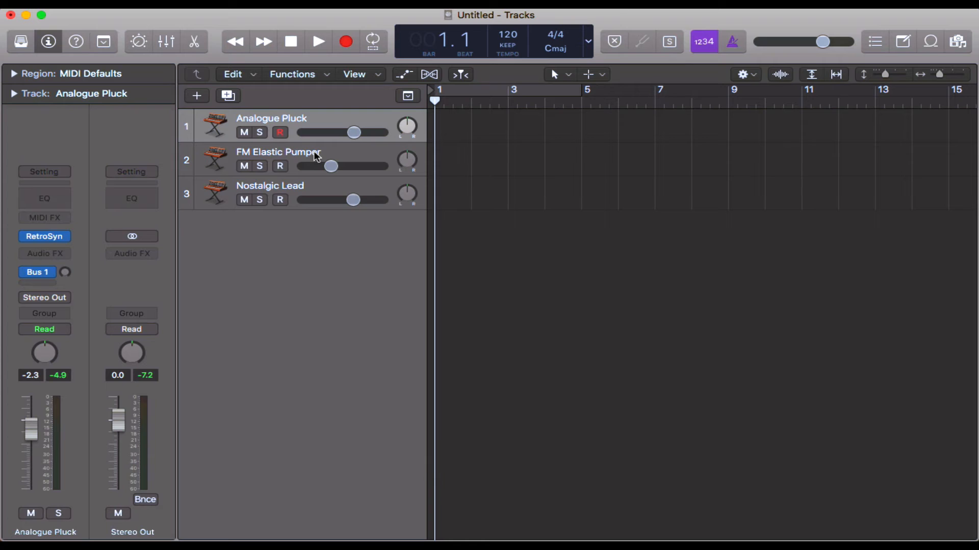
pyautogui.click(44, 271)
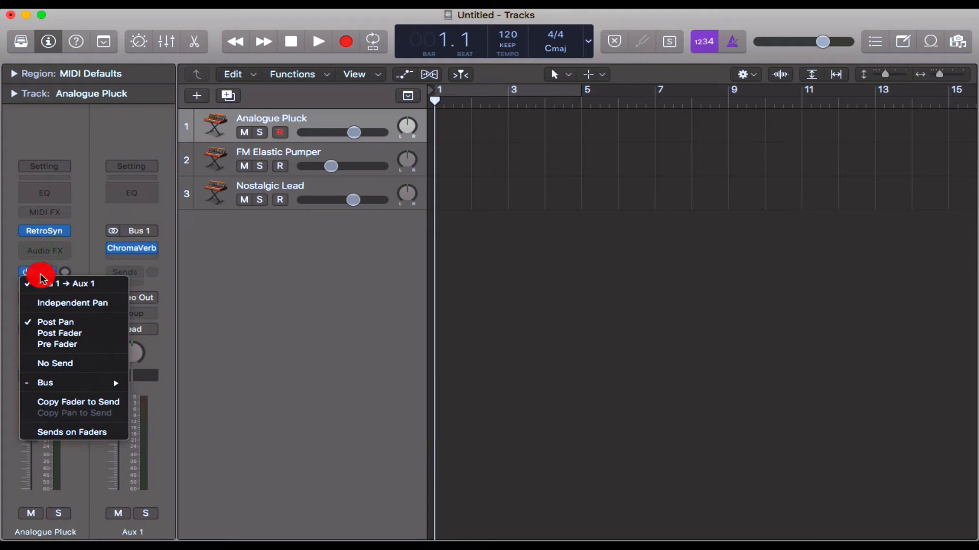
pyautogui.click(173, 250)
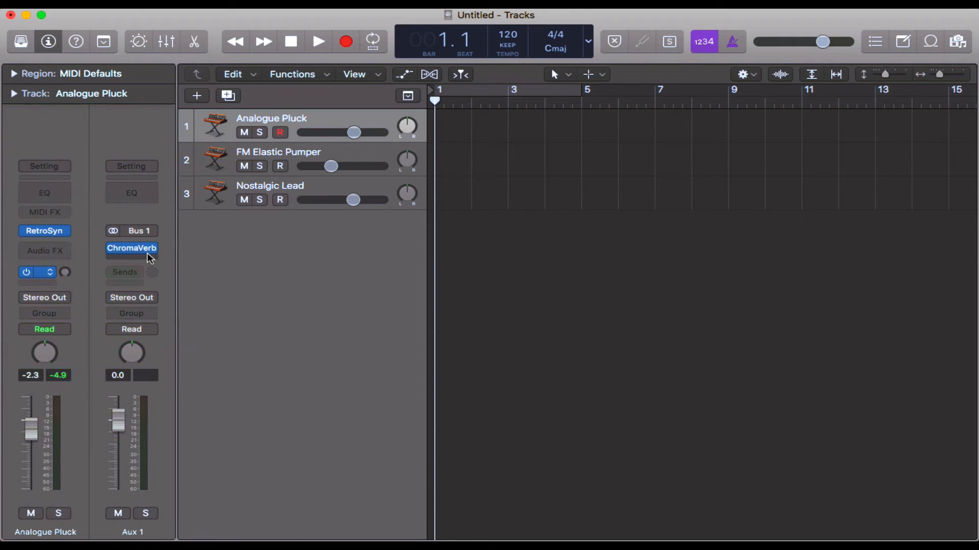
# Step: Insert a second ChromaVerb directly on the Analogue Pluck channel, set its Wet level to 58%, and close both reverb windows
pyautogui.click(132, 248)
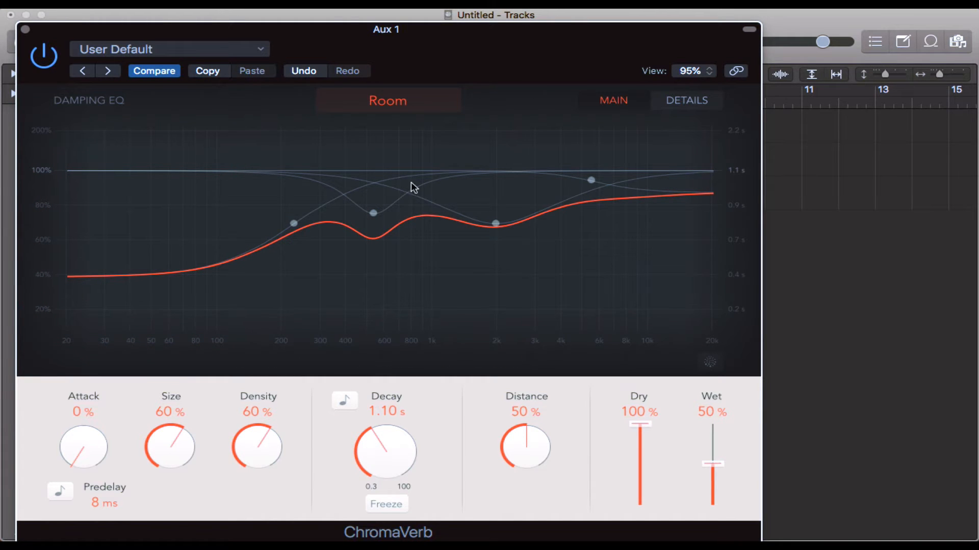
pyautogui.moveTo(341, 34); pyautogui.dragTo(587, 264)
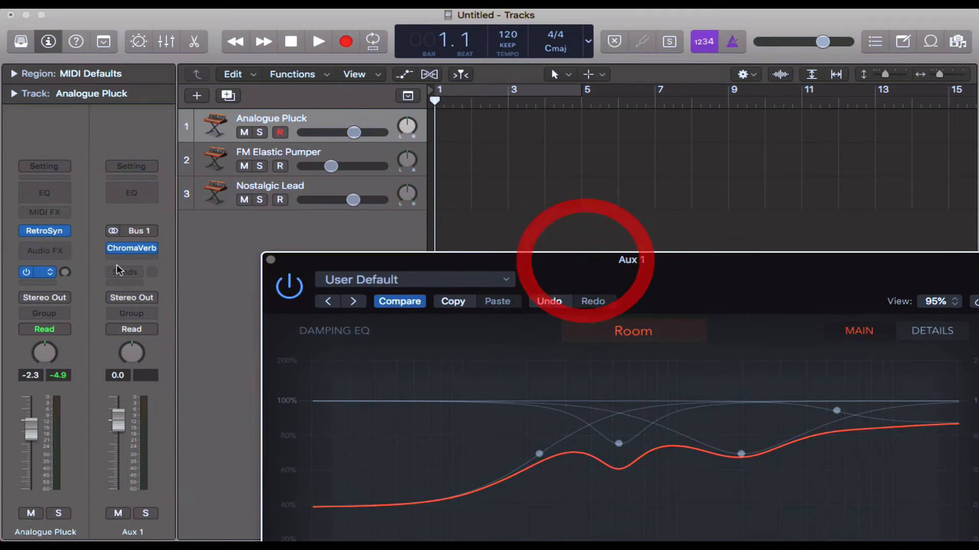
pyautogui.click(44, 250)
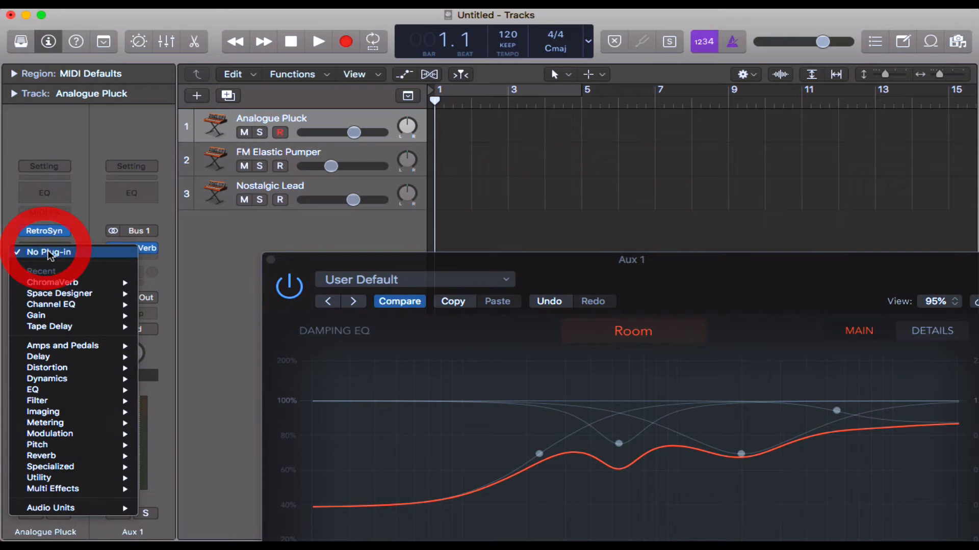
pyautogui.click(82, 279)
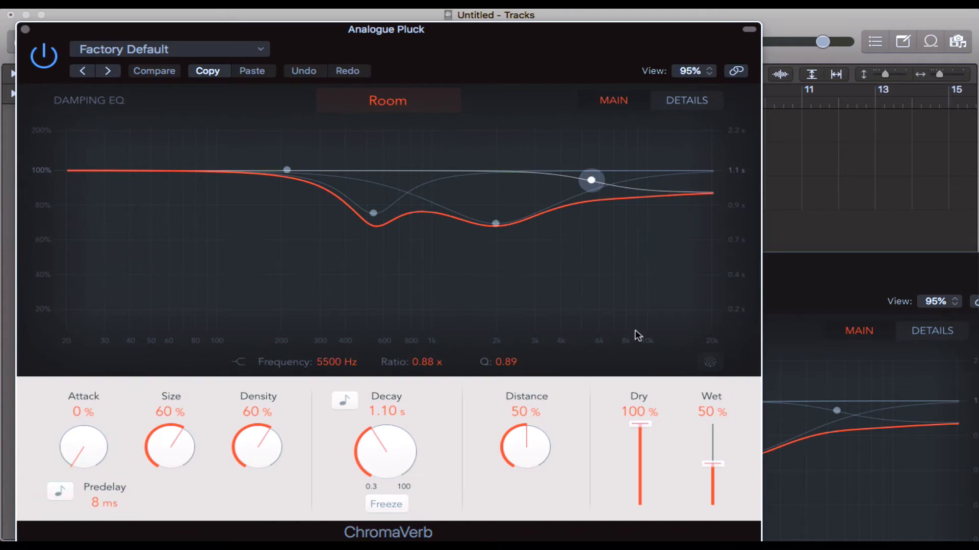
pyautogui.click(715, 462)
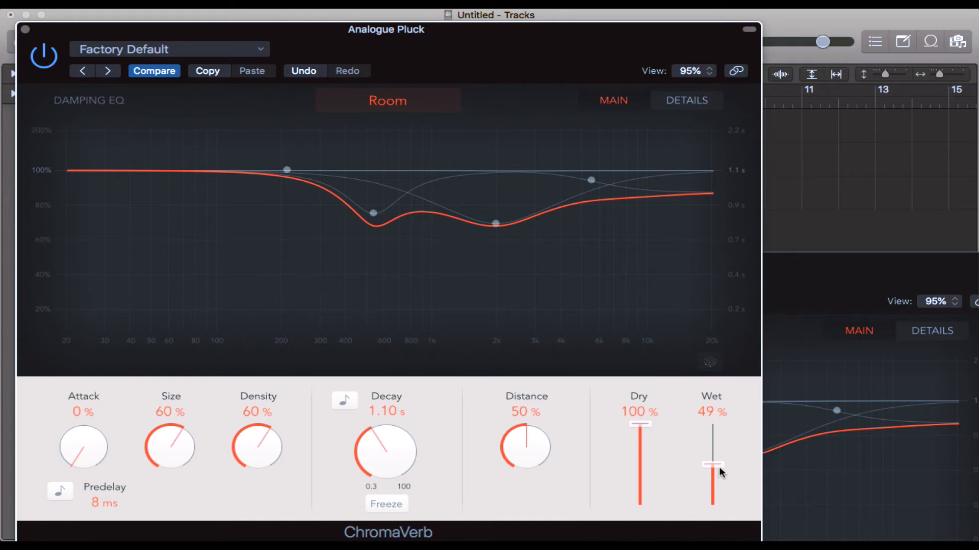
pyautogui.moveTo(719, 454); pyautogui.dragTo(717, 452)
pyautogui.moveTo(57, 24); pyautogui.dragTo(237, 25)
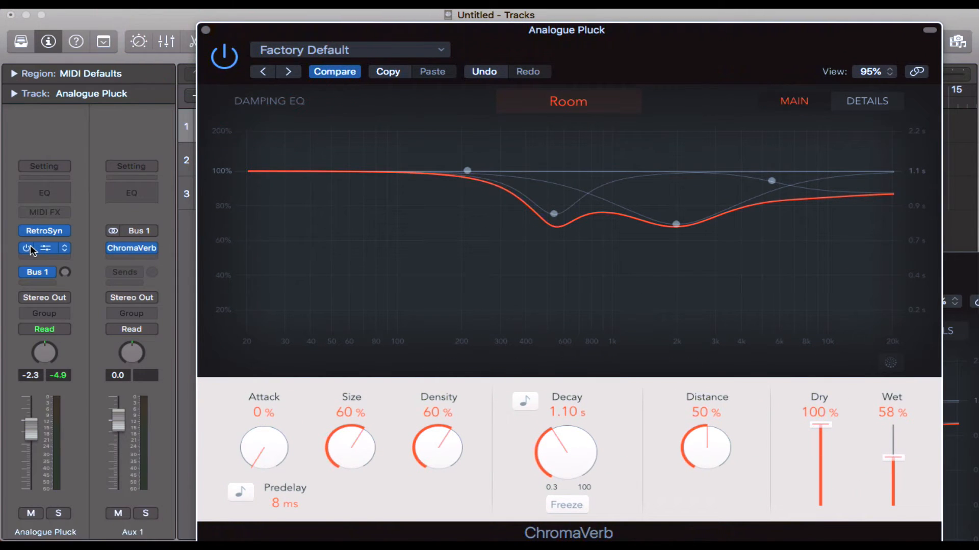
pyautogui.click(205, 30)
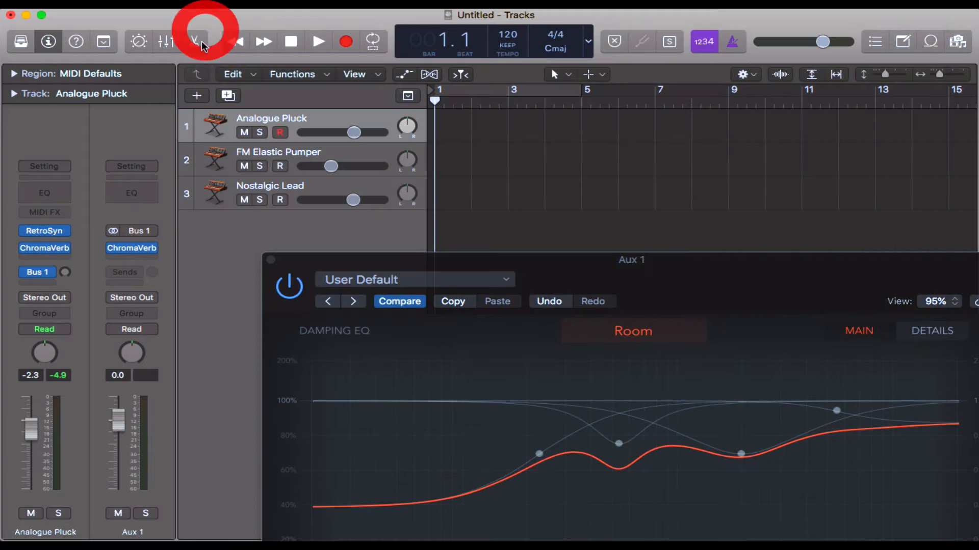
pyautogui.click(270, 259)
# Step: Set the Aux 1 ChromaVerb to 100% Wet and 0% Dry, then close its window
pyautogui.click(136, 247)
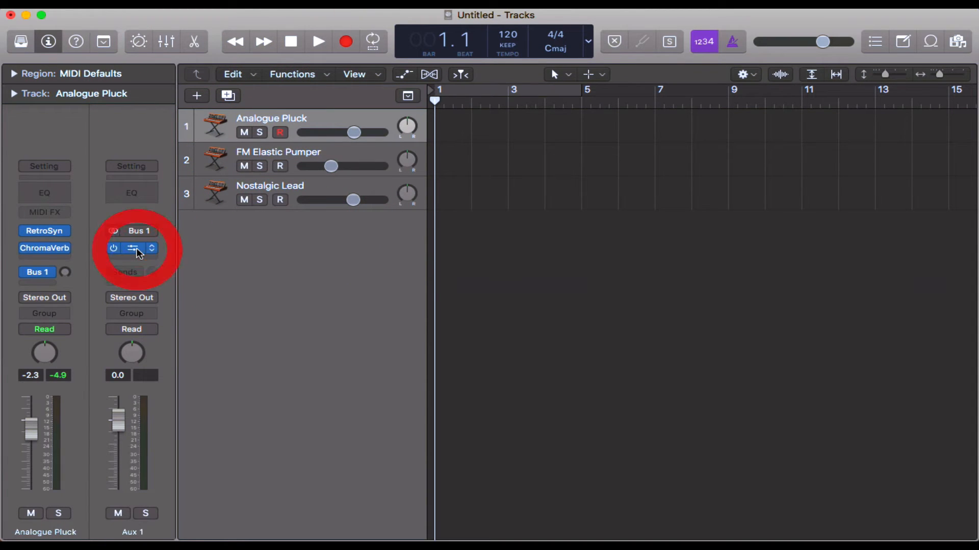
pyautogui.moveTo(732, 278); pyautogui.dragTo(648, 57)
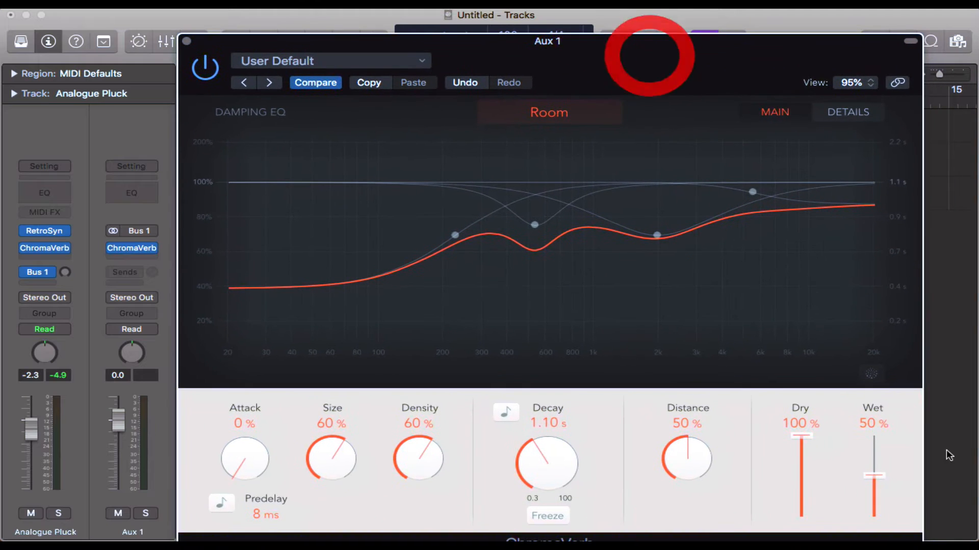
pyautogui.moveTo(874, 476); pyautogui.dragTo(873, 468)
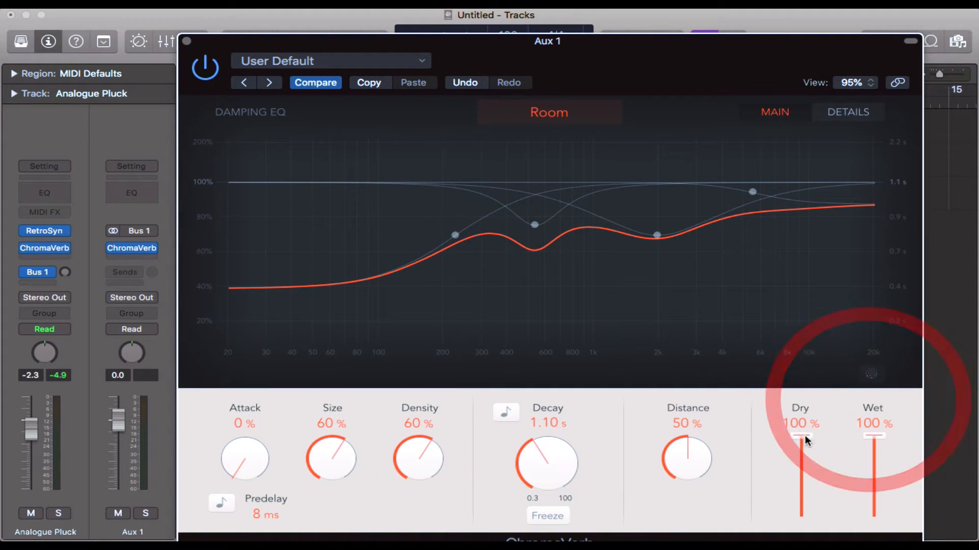
pyautogui.moveTo(801, 436); pyautogui.dragTo(801, 515)
pyautogui.click(187, 41)
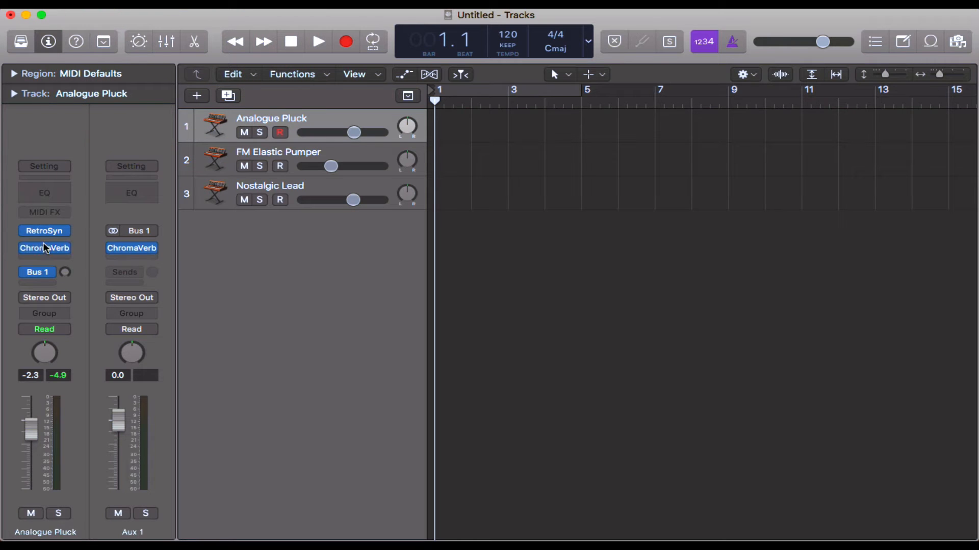
# Step: Remove ChromaVerb from the Analogue Pluck channel and review the Wet and Dry levels of the Aux 1 reverb
pyautogui.click(64, 250)
pyautogui.click(103, 271)
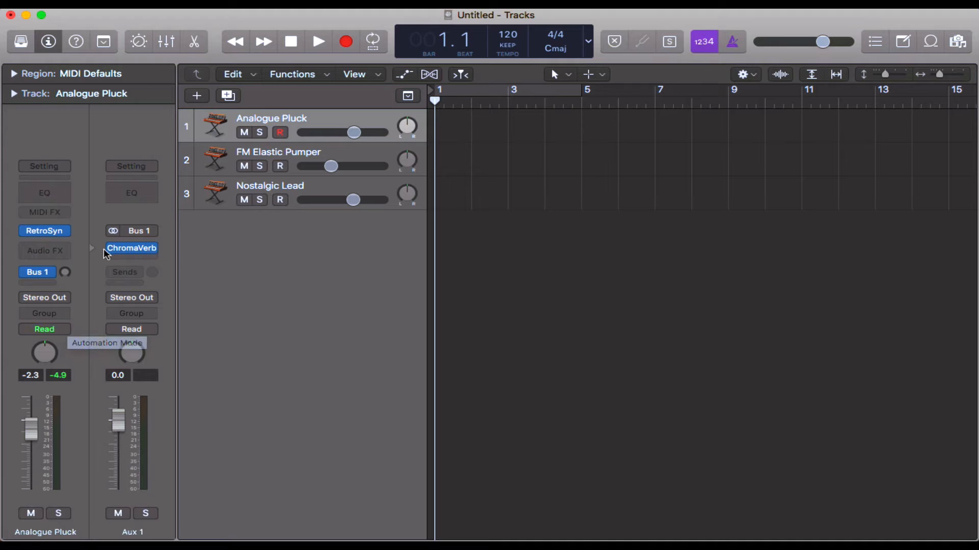
pyautogui.click(133, 251)
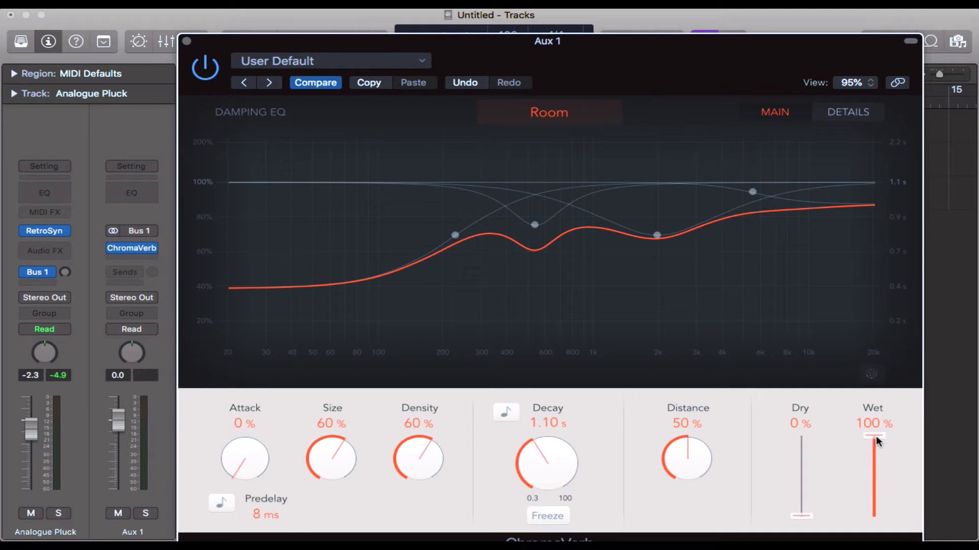
pyautogui.click(187, 41)
pyautogui.moveTo(151, 251)
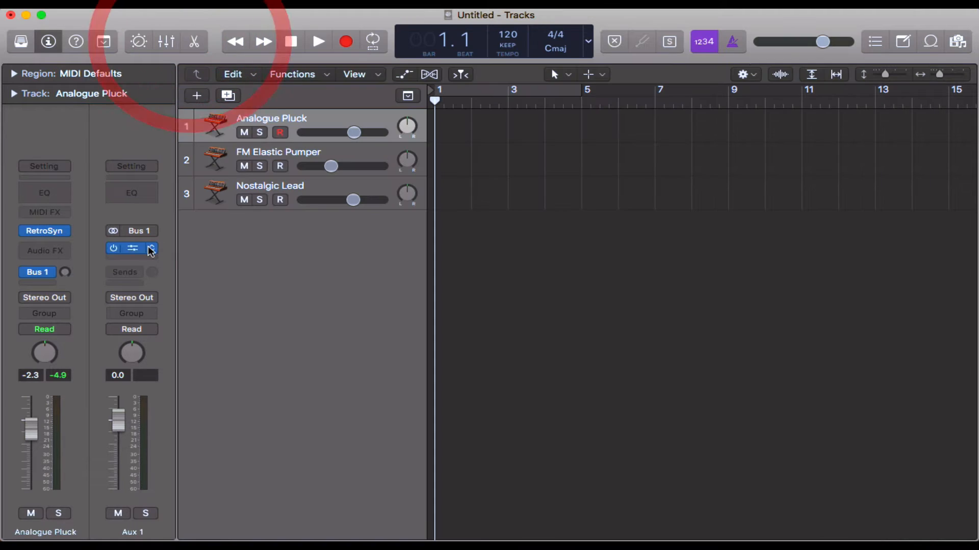
# Step: Open Musical Typing and play a few notes on Analogue Pluck with the Bus 1 send level unraised
pyautogui.press('super+k')
pyautogui.press('a')
pyautogui.press('s')
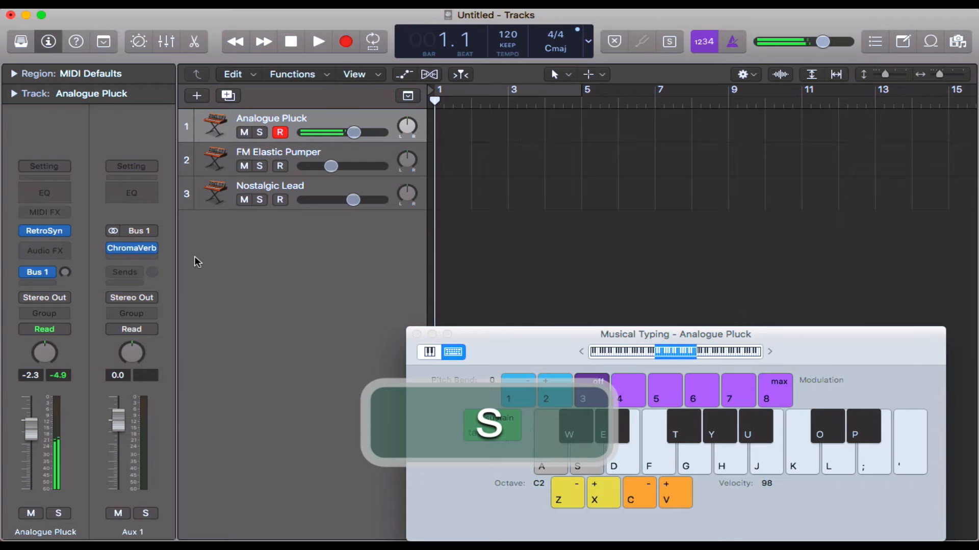
pyautogui.press('d')
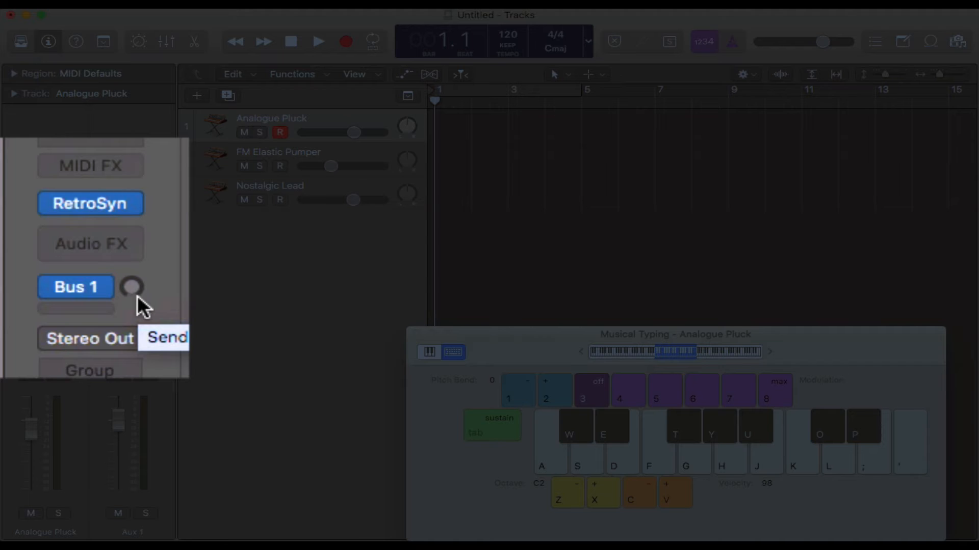
# Step: Raise the Bus 1 send level on Analogue Pluck partway and play notes to hear the reverb
pyautogui.moveTo(133, 286); pyautogui.dragTo(107, 151)
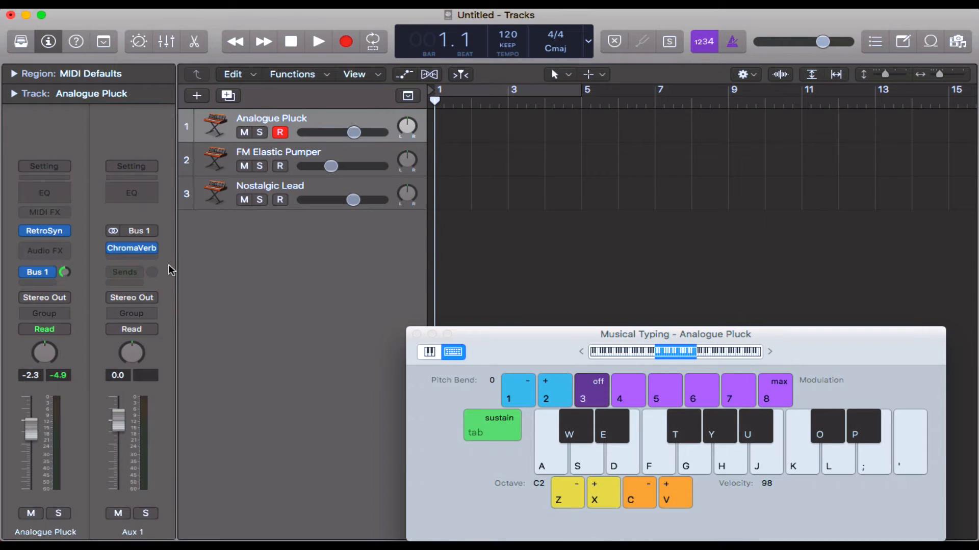
pyautogui.press('a')
pyautogui.press('s')
pyautogui.press('d')
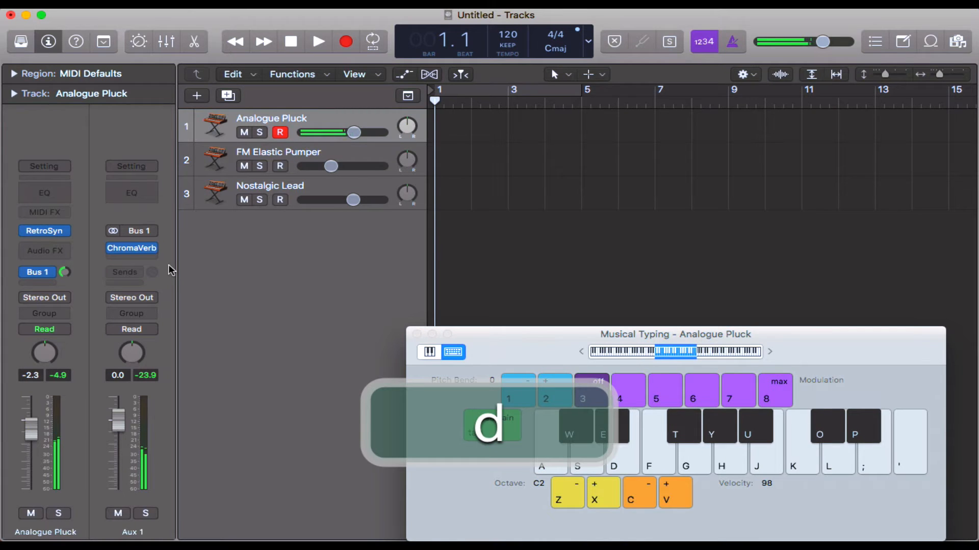
pyautogui.press('d')
pyautogui.press('f')
pyautogui.press('a')
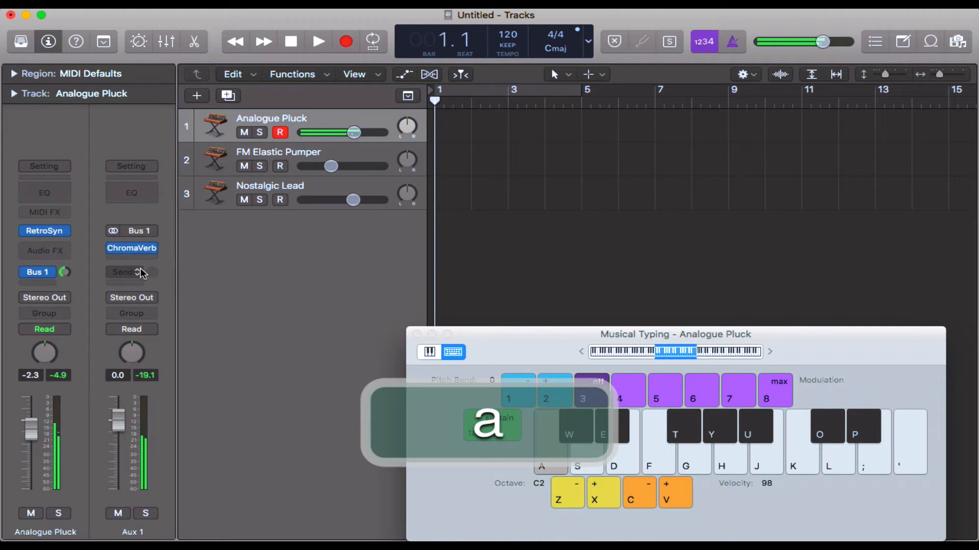
pyautogui.press('s')
# Step: Raise the Analogue Pluck Bus 1 send level further, past 0 dB, while playing notes to hear a heavier reverb
pyautogui.moveTo(65, 273); pyautogui.dragTo(60, 249)
pyautogui.press('a')
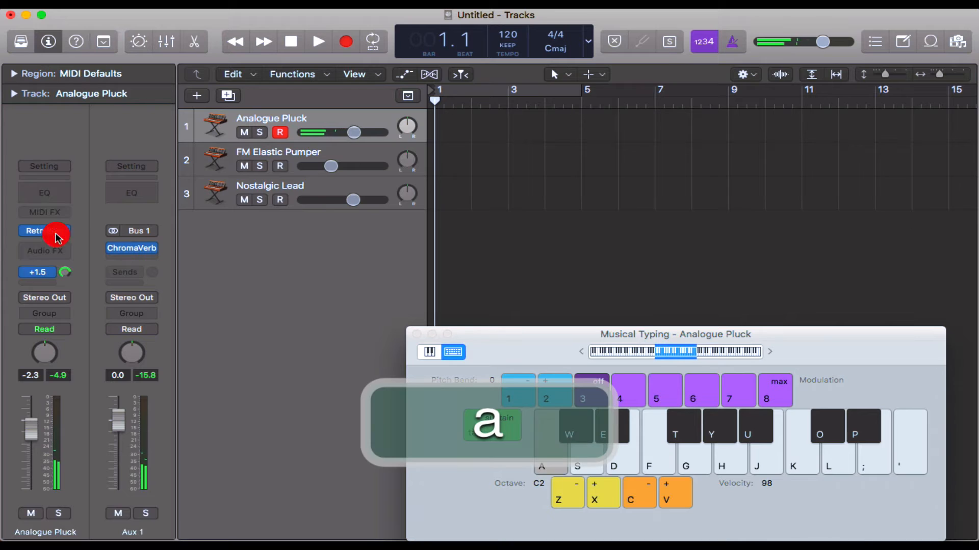
pyautogui.press('s')
pyautogui.press('f')
pyautogui.press('d')
pyautogui.press('s')
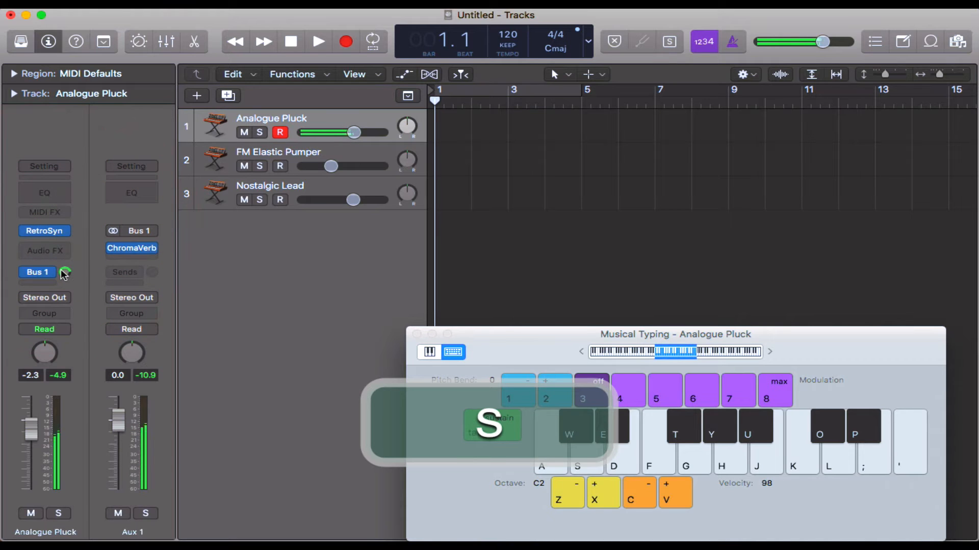
# Step: Bypass and re-enable the Bus 1 send on Analogue Pluck while playing notes to compare the dry and reverberated sound
pyautogui.click(32, 277)
pyautogui.press('a')
pyautogui.press('s')
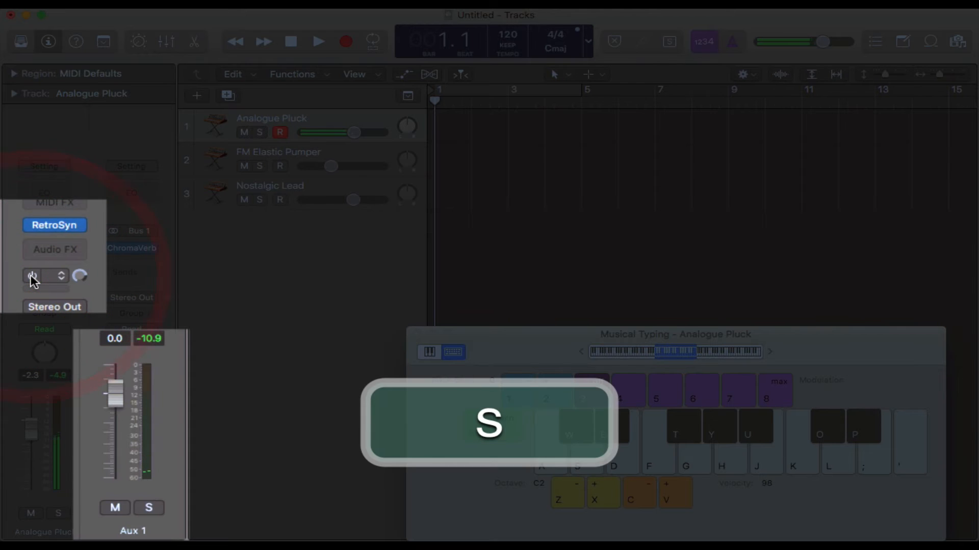
pyautogui.press('d')
pyautogui.press('s')
pyautogui.press('a')
pyautogui.click(32, 277)
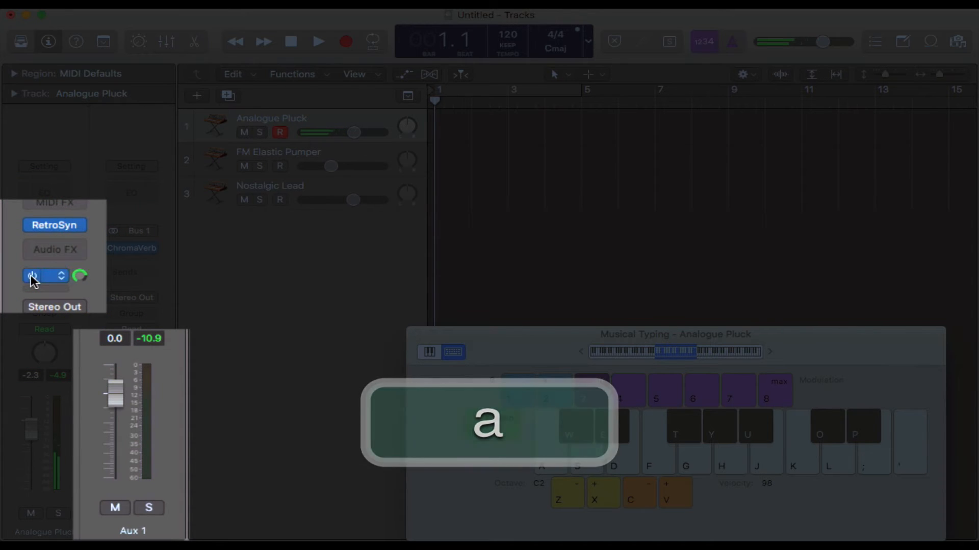
pyautogui.press('a')
pyautogui.press('d')
pyautogui.press('a')
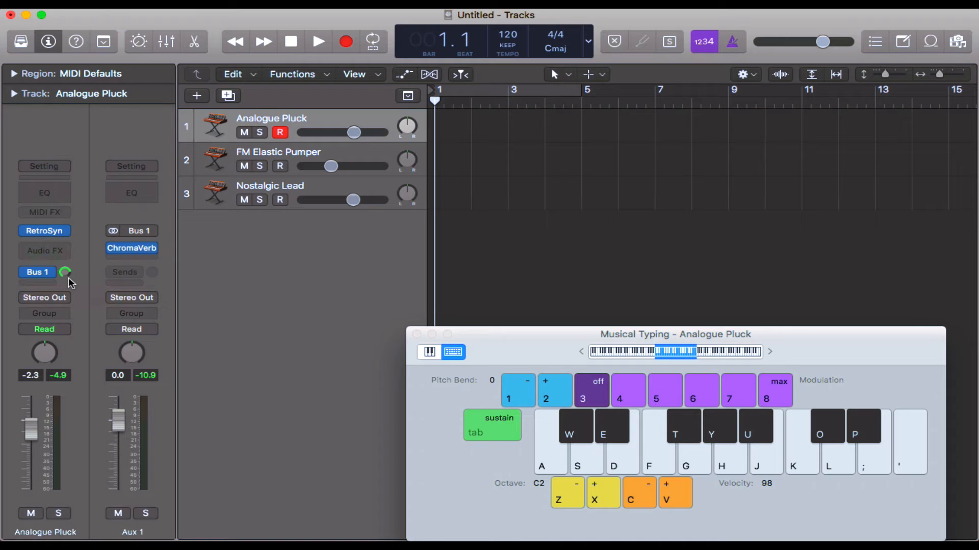
# Step: Lower the Bus 1 send level on Analogue Pluck to about -14.2 dB
pyautogui.moveTo(68, 278); pyautogui.dragTo(68, 279)
pyautogui.moveTo(71, 334); pyautogui.dragTo(71, 334)
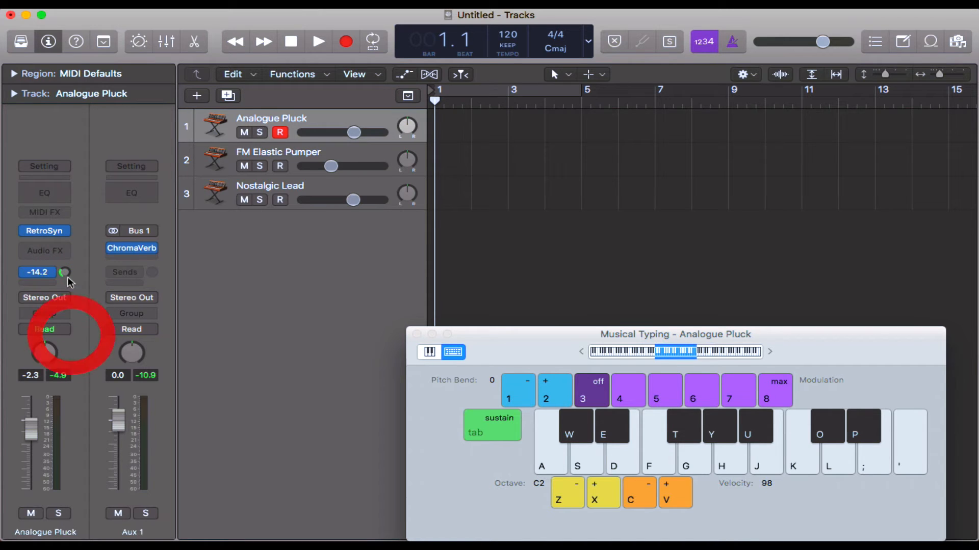
pyautogui.moveTo(64, 272)
pyautogui.mouseDown()
pyautogui.moveTo(63, 260)
pyautogui.moveTo(67, 277)
pyautogui.mouseUp()
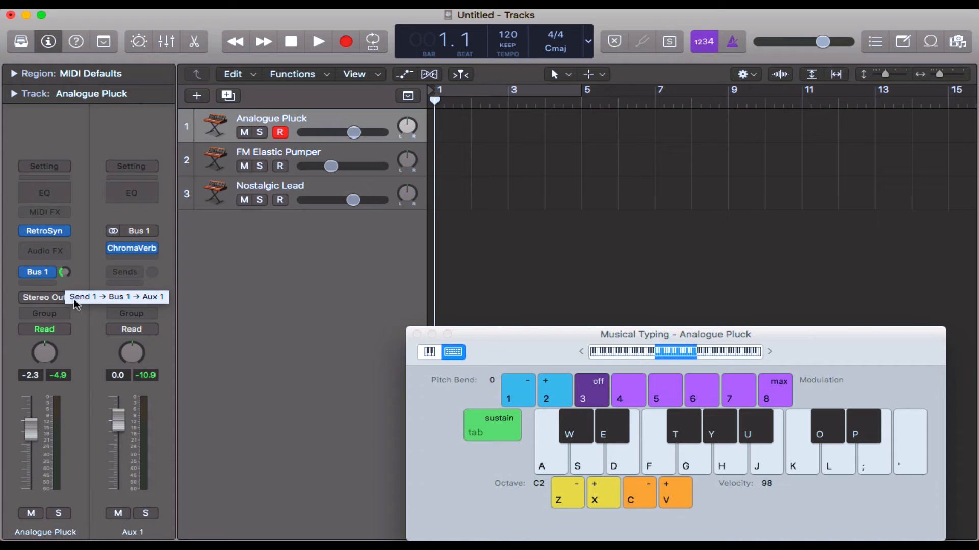
pyautogui.click(82, 282)
# Step: Add a send to Bus 1 → Aux 1 on the FM Elastic Pumper track and raise its send level partway
pyautogui.click(322, 157)
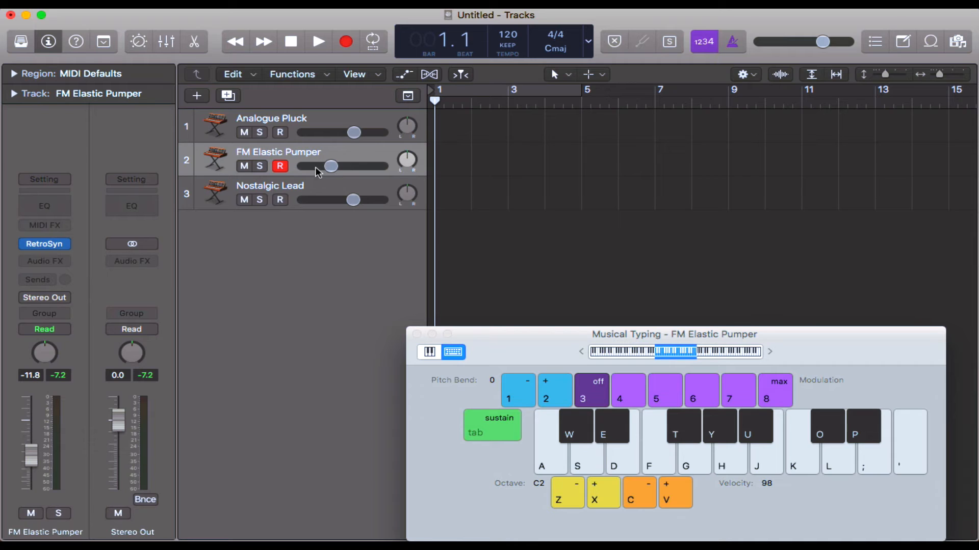
pyautogui.click(309, 182)
pyautogui.click(301, 158)
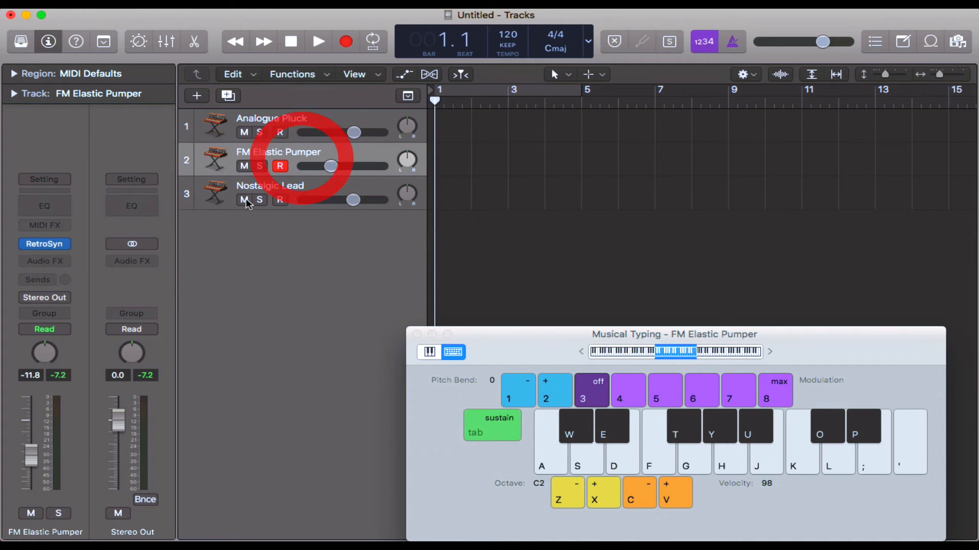
pyautogui.click(41, 281)
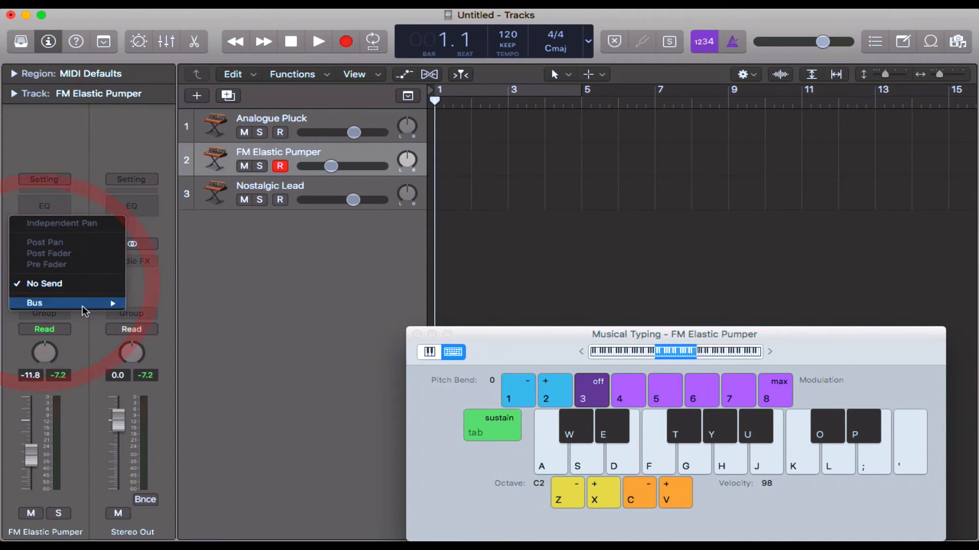
pyautogui.moveTo(122, 302)
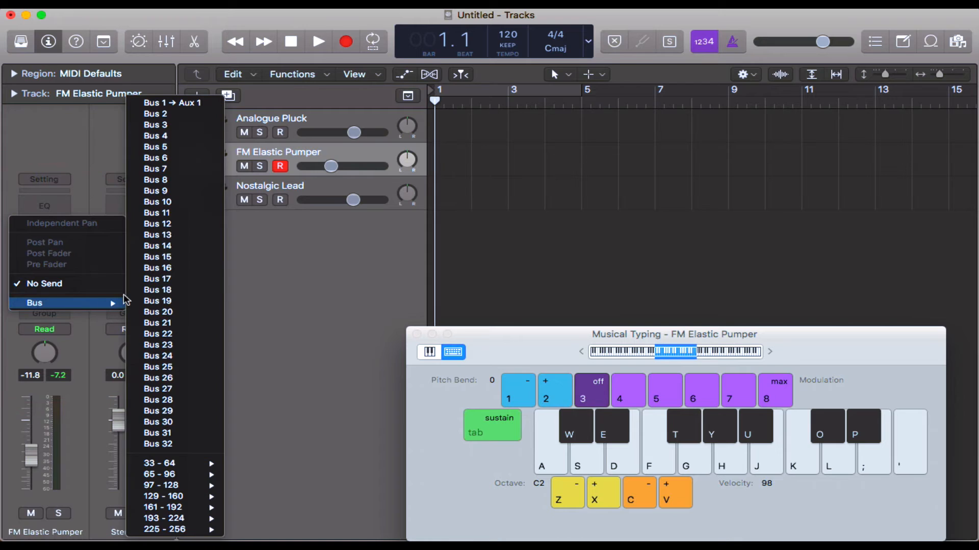
pyautogui.click(201, 104)
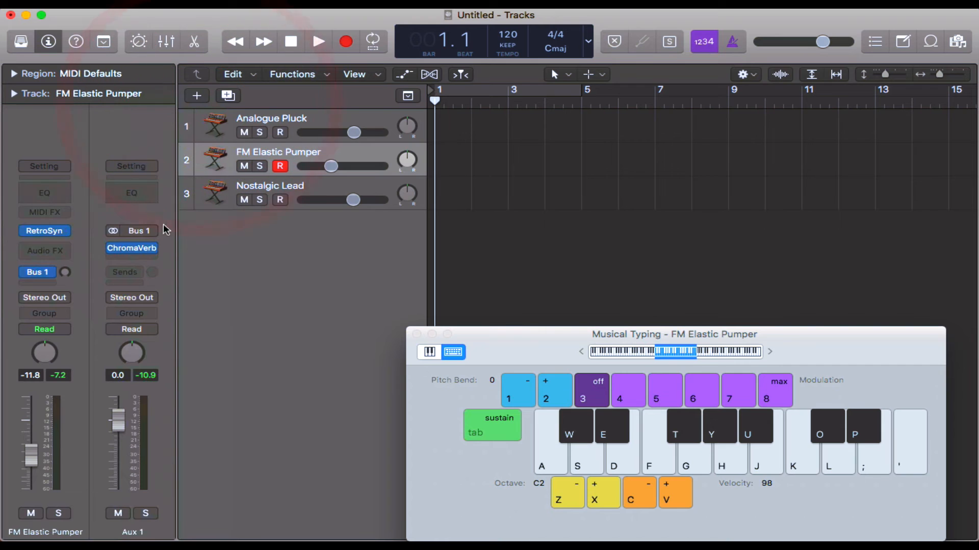
pyautogui.moveTo(65, 275)
pyautogui.mouseDown()
pyautogui.moveTo(57, 235)
pyautogui.moveTo(64, 248)
pyautogui.mouseUp()
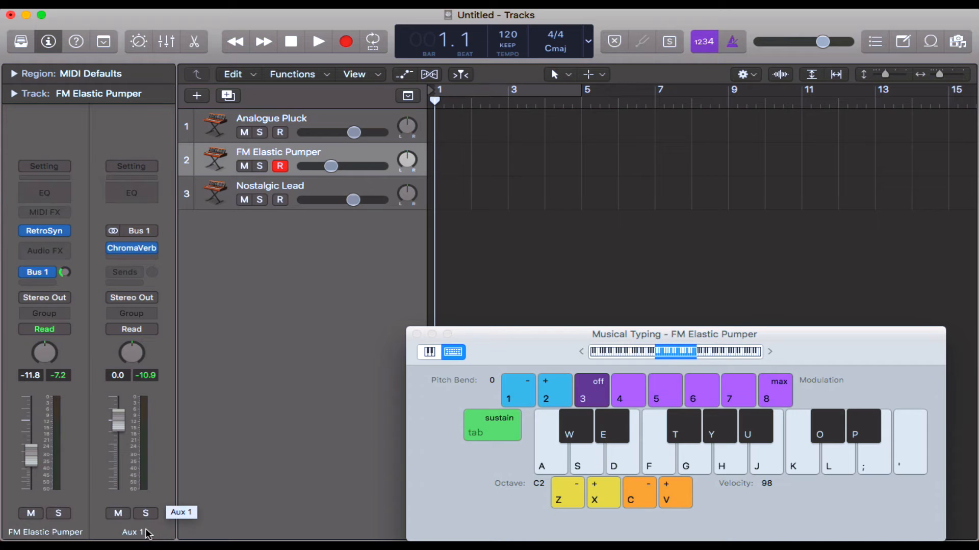
# Step: Close Musical Typing and rename the Aux 1 channel strip as Sverb
pyautogui.press('super+k')
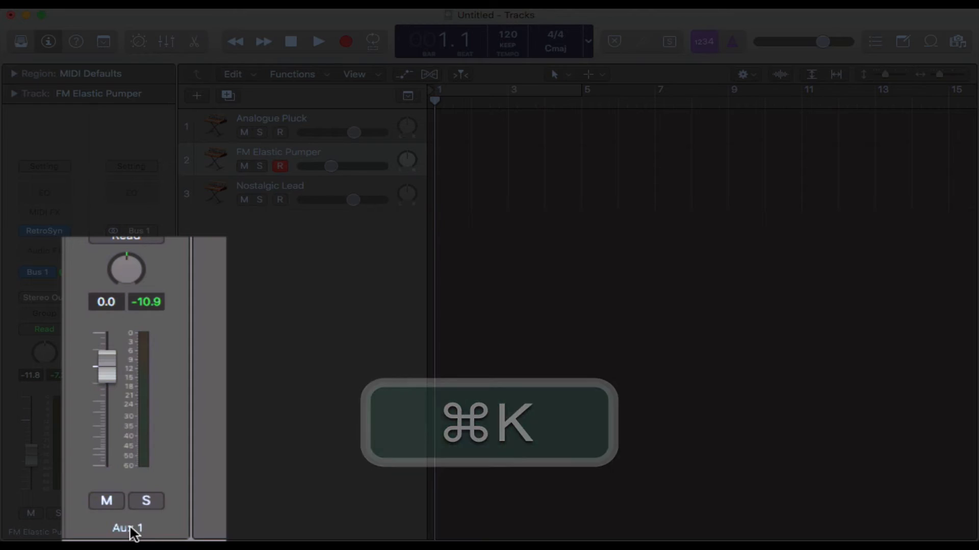
pyautogui.doubleClick(132, 533)
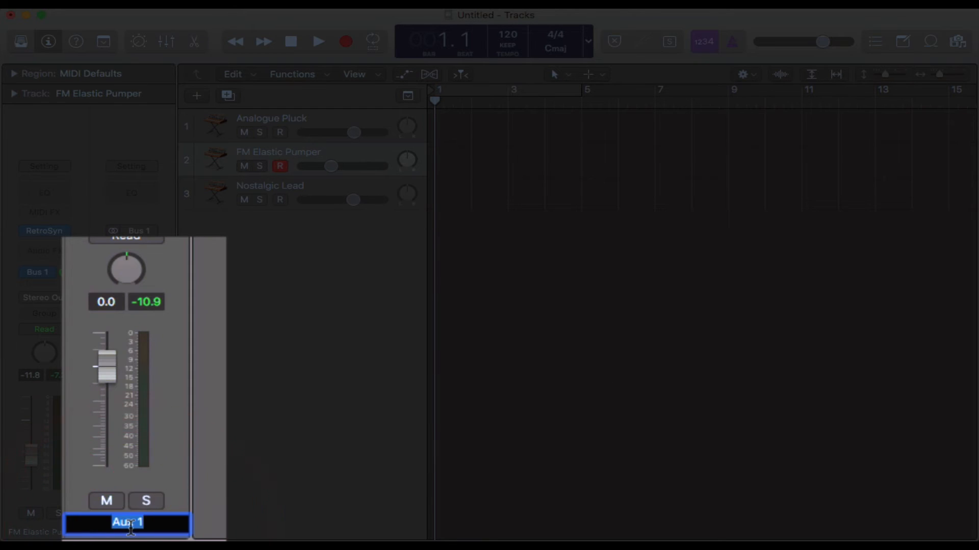
pyautogui.write('Sverb')
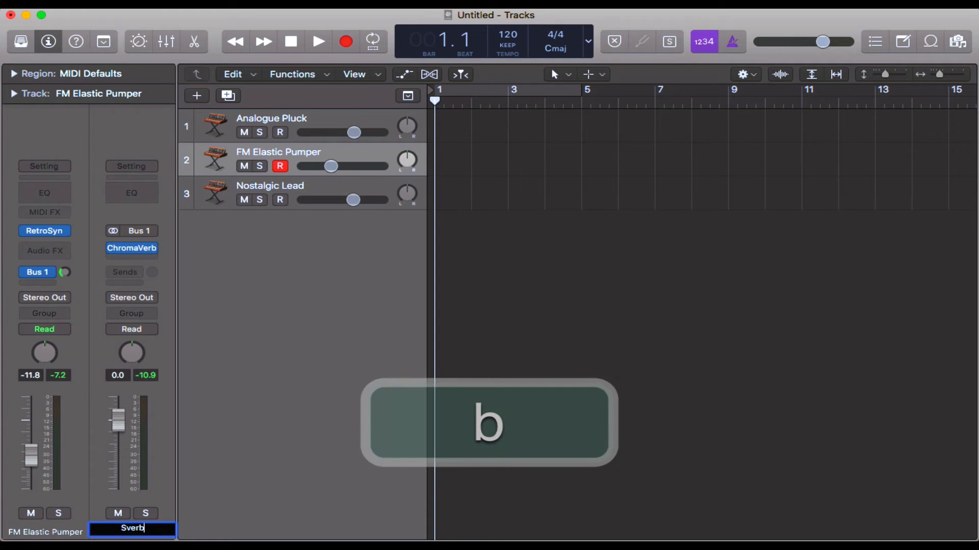
pyautogui.press('Return')
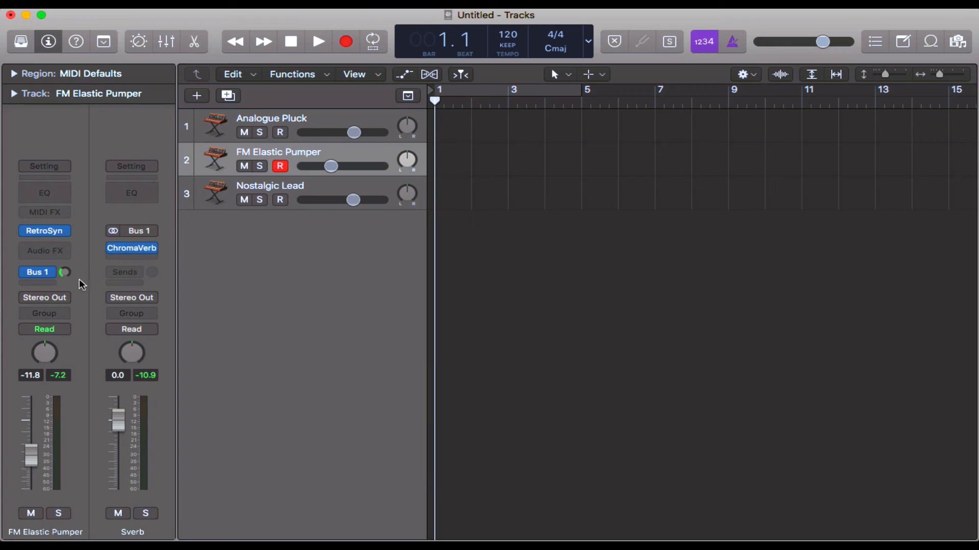
# Step: Add a send to Bus 1 → Sverb on the Nostalgic Lead track and raise its send level partway
pyautogui.click(301, 186)
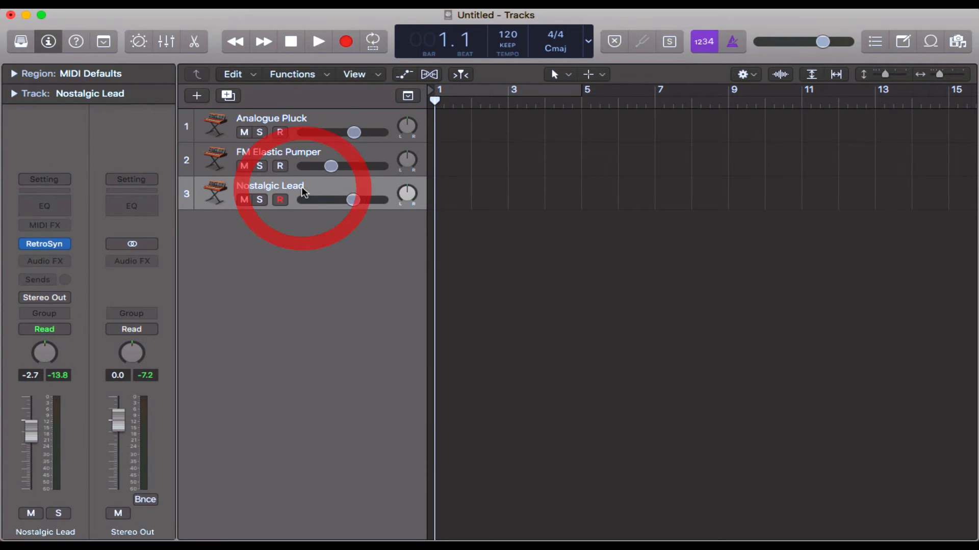
pyautogui.click(31, 281)
pyautogui.moveTo(60, 302)
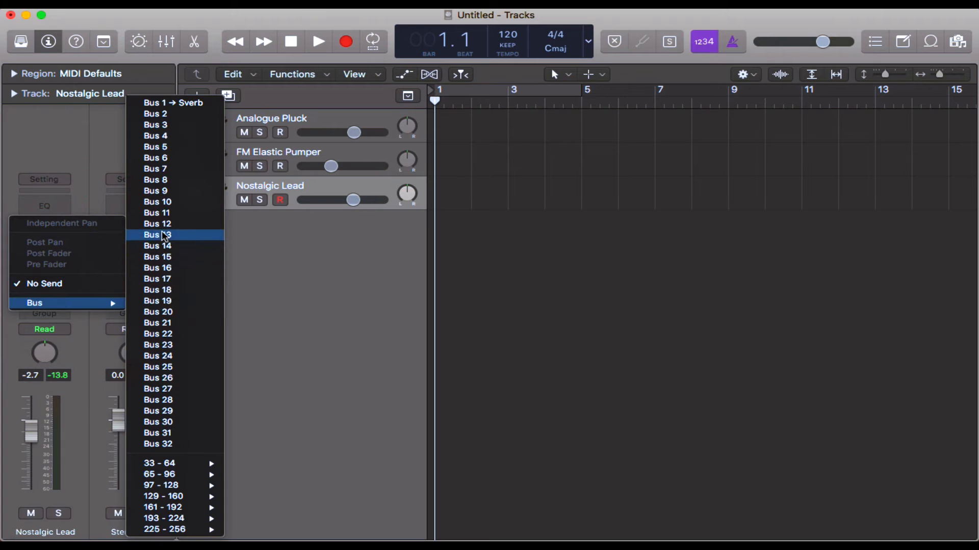
pyautogui.click(209, 106)
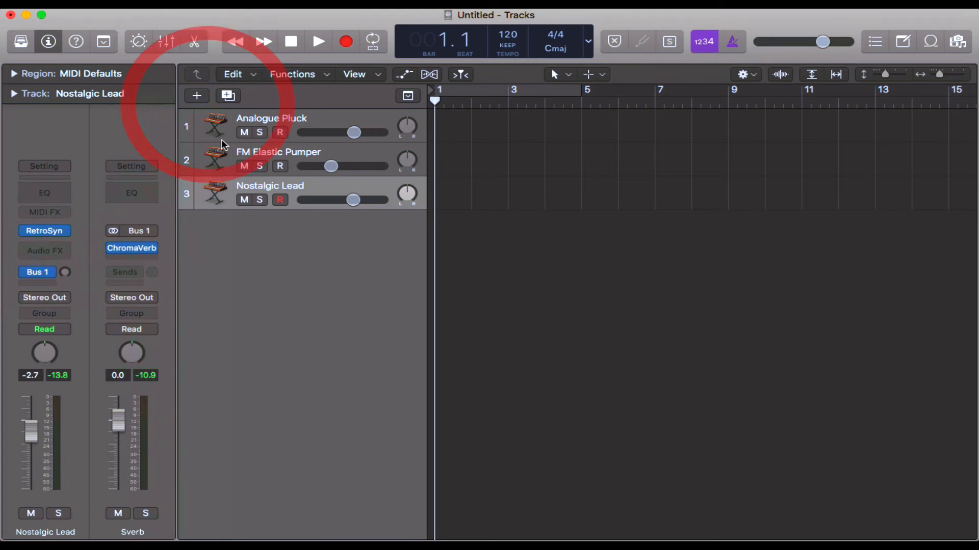
pyautogui.moveTo(65, 273); pyautogui.dragTo(51, 232)
# Step: Play Nostalgic Lead through Musical Typing with its Bus 1 send active, bypass the send, and play more notes to compare
pyautogui.press('super+k')
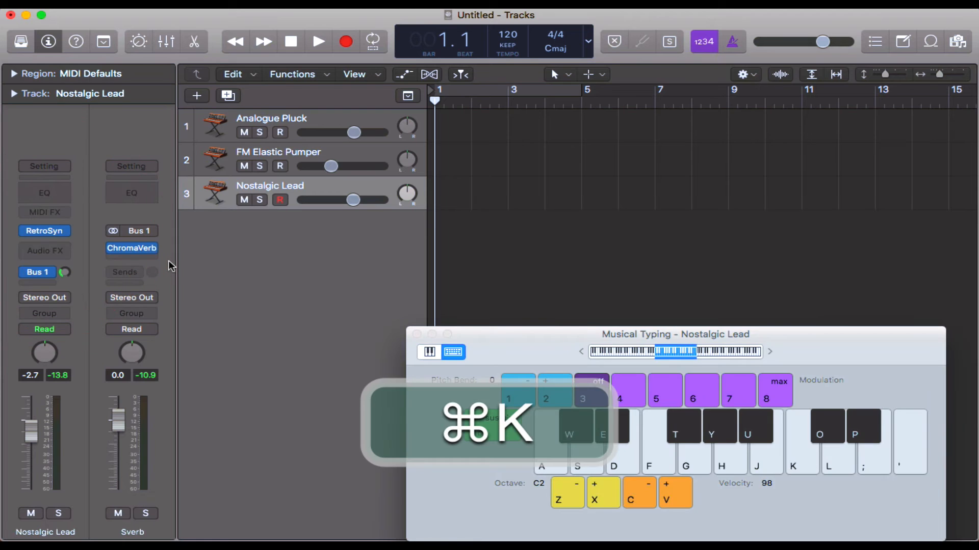
pyautogui.press('s')
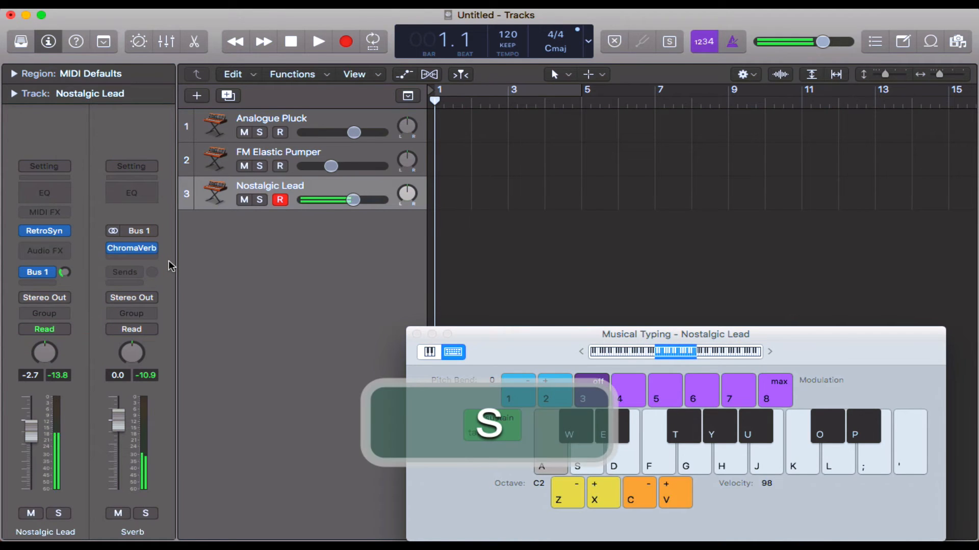
pyautogui.press('d')
pyautogui.moveTo(28, 275)
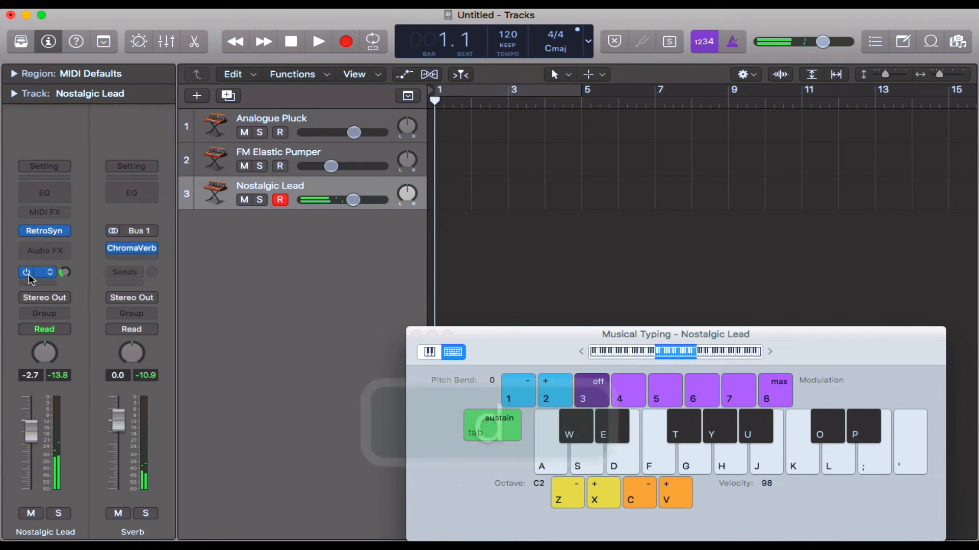
pyautogui.click(26, 272)
pyautogui.press('d')
pyautogui.press('s')
pyautogui.press('a')
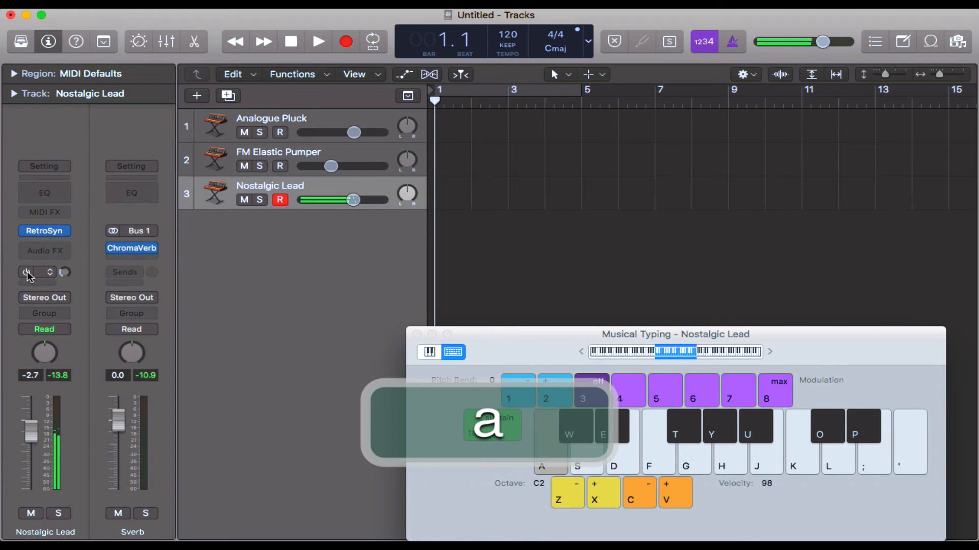
pyautogui.press('s')
pyautogui.press('d')
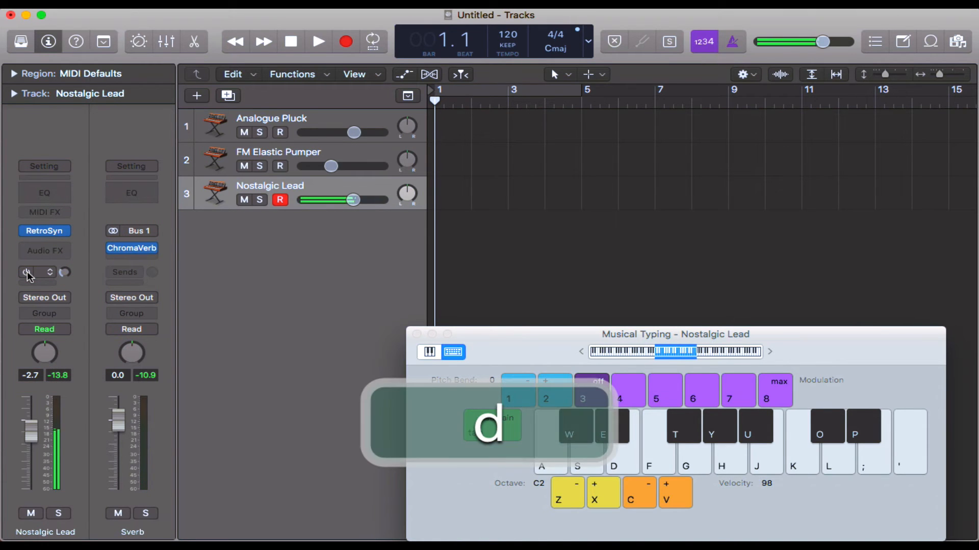
# Step: Play FM Elastic Pumper while switching its Bus 1 send off and on to compare, and select the Analogue Pluck track
pyautogui.click(277, 155)
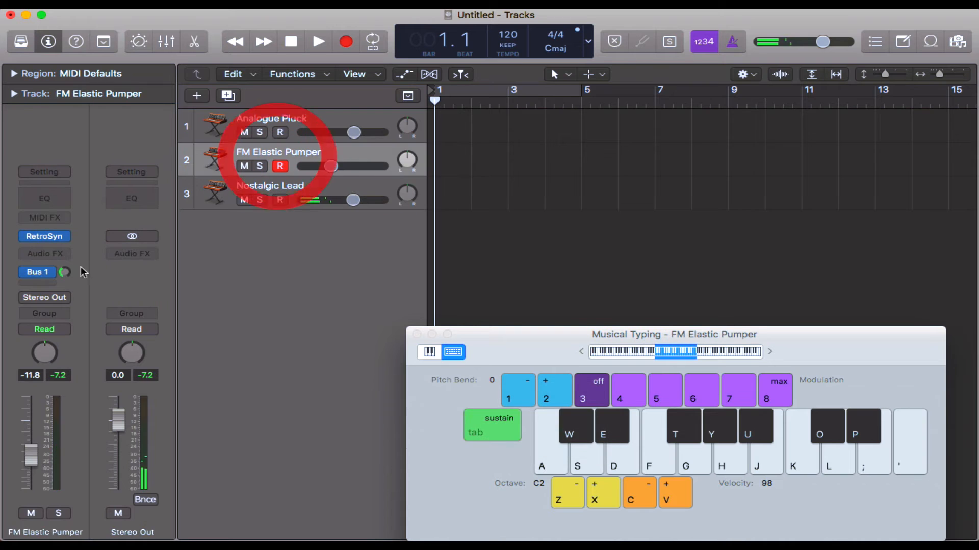
pyautogui.press('a')
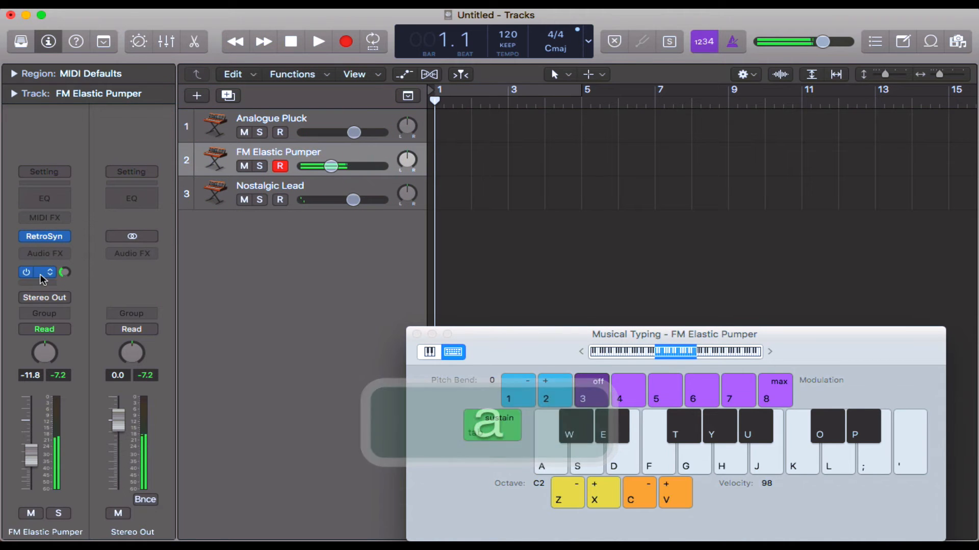
pyautogui.click(26, 273)
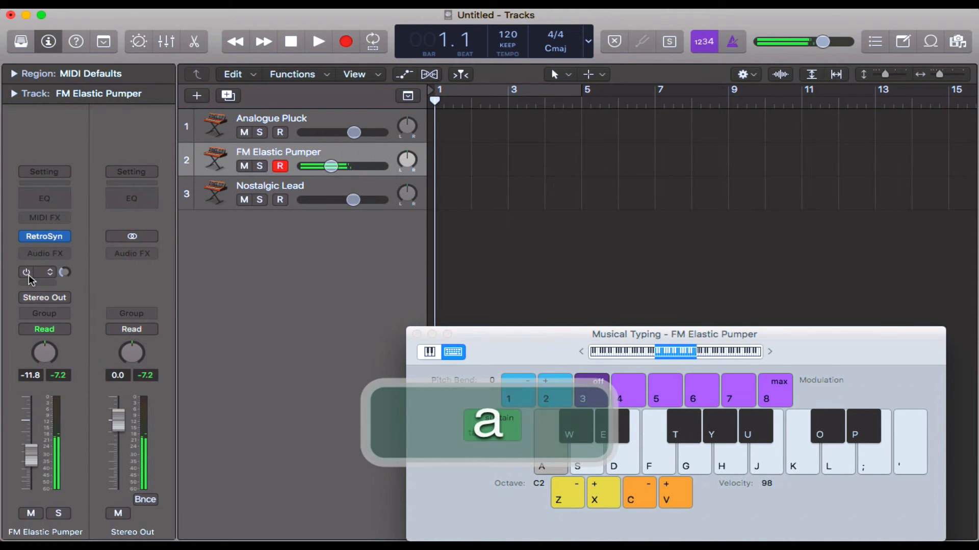
pyautogui.click(34, 273)
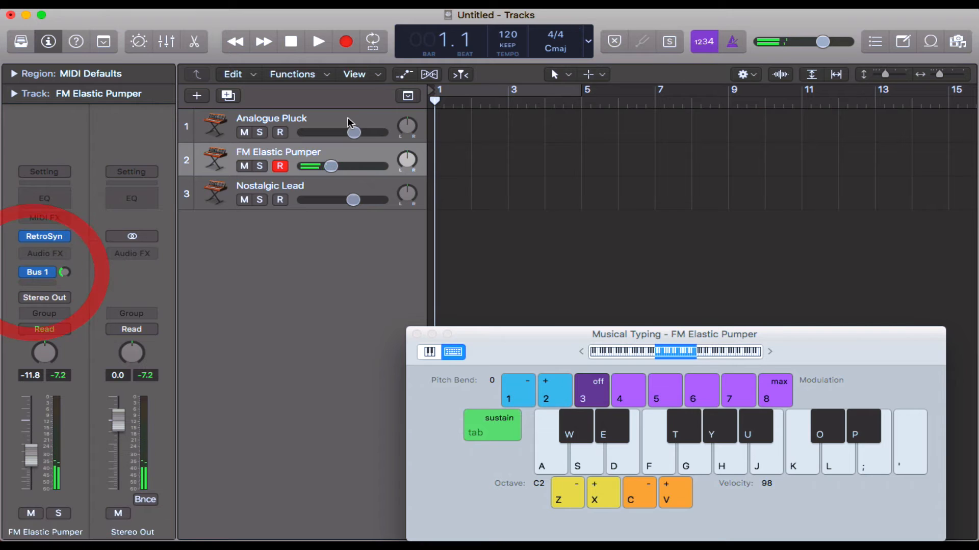
pyautogui.click(350, 122)
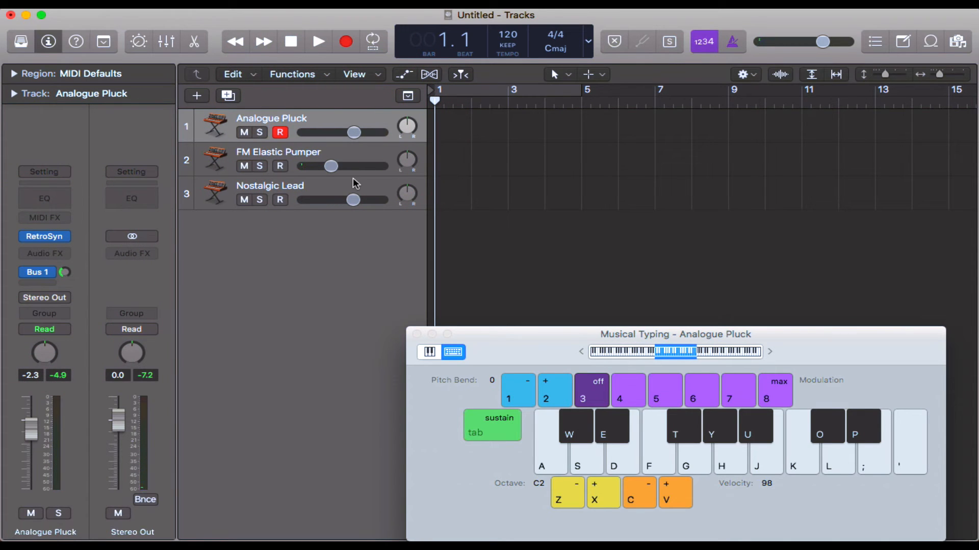
# Step: Close Musical Typing and re-enable the bypassed Bus 1 send on Nostalgic Lead in the Mixer
pyautogui.press('super+k')
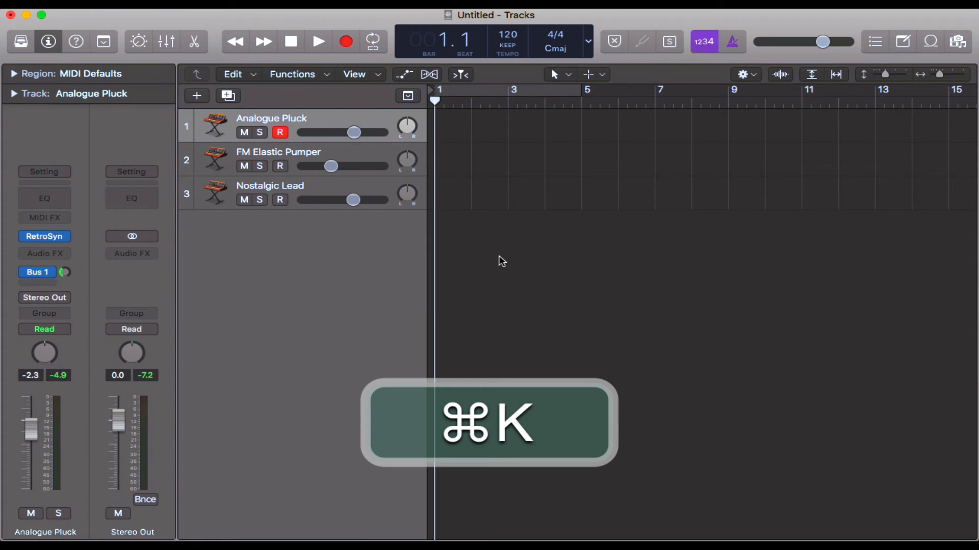
pyautogui.keyDown('shift'); pyautogui.click(326, 185); pyautogui.keyUp('shift')
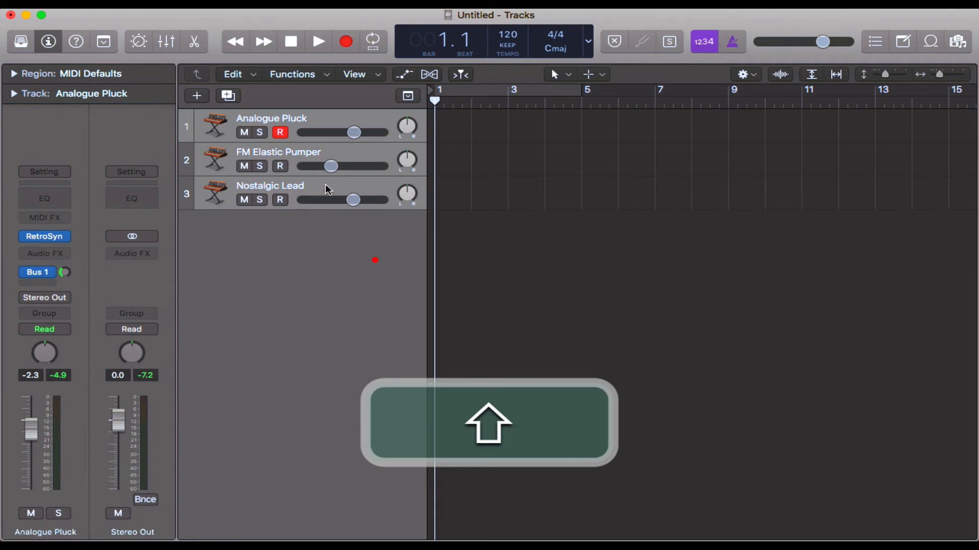
pyautogui.keyDown('shift'); pyautogui.click(497, 292); pyautogui.keyUp('shift')
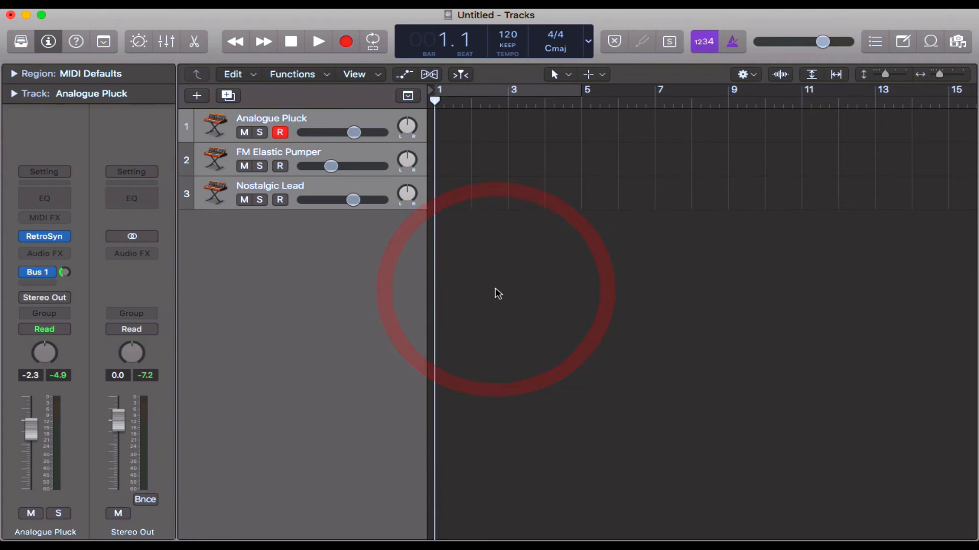
pyautogui.press('x')
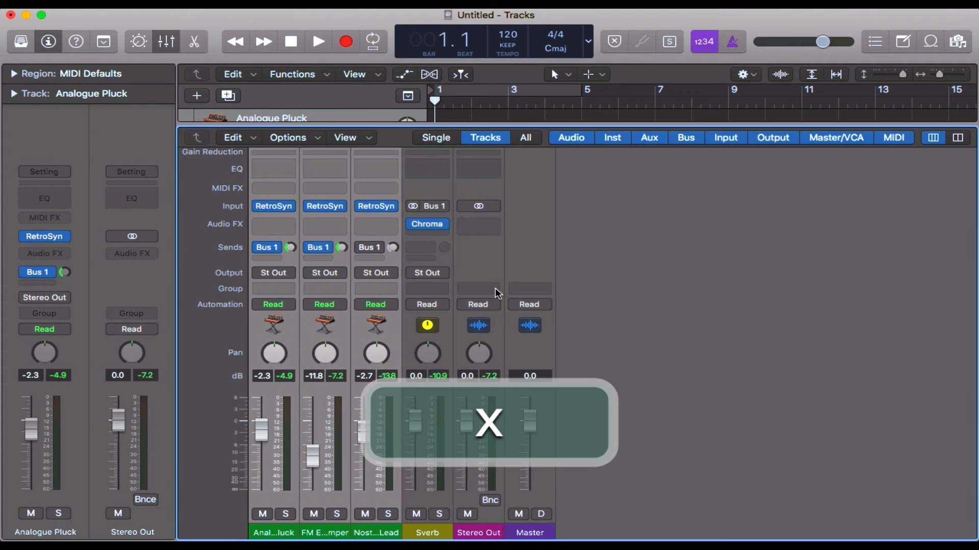
pyautogui.click(475, 257)
pyautogui.click(362, 248)
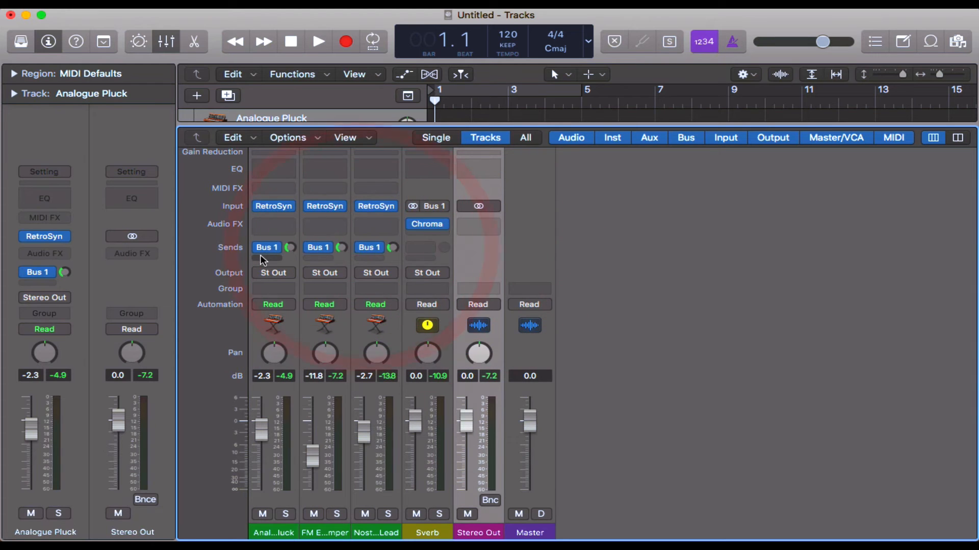
# Step: Add a Bus 2 send to all three instrument channel strips together and raise their Bus 2 send levels partway
pyautogui.click(387, 258)
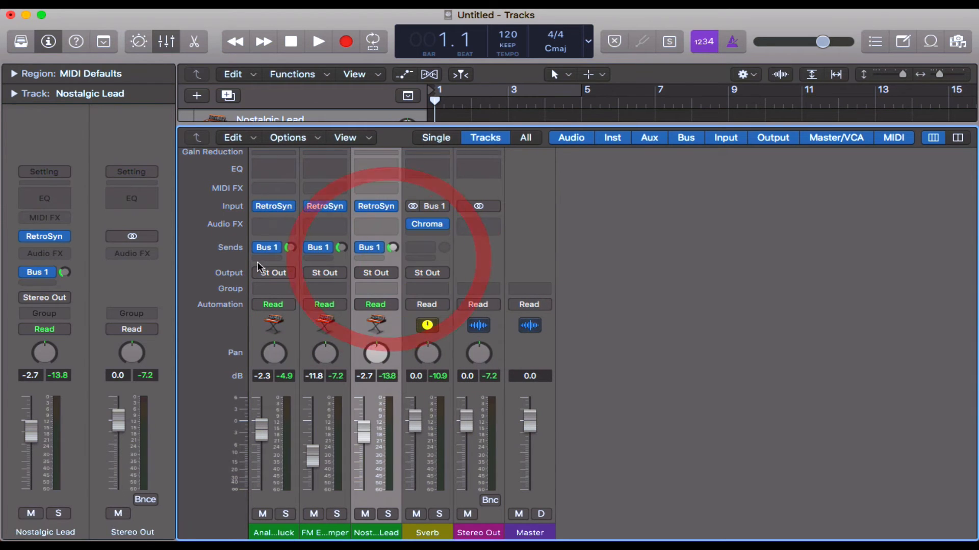
pyautogui.keyDown('shift'); pyautogui.click(284, 258); pyautogui.keyUp('shift')
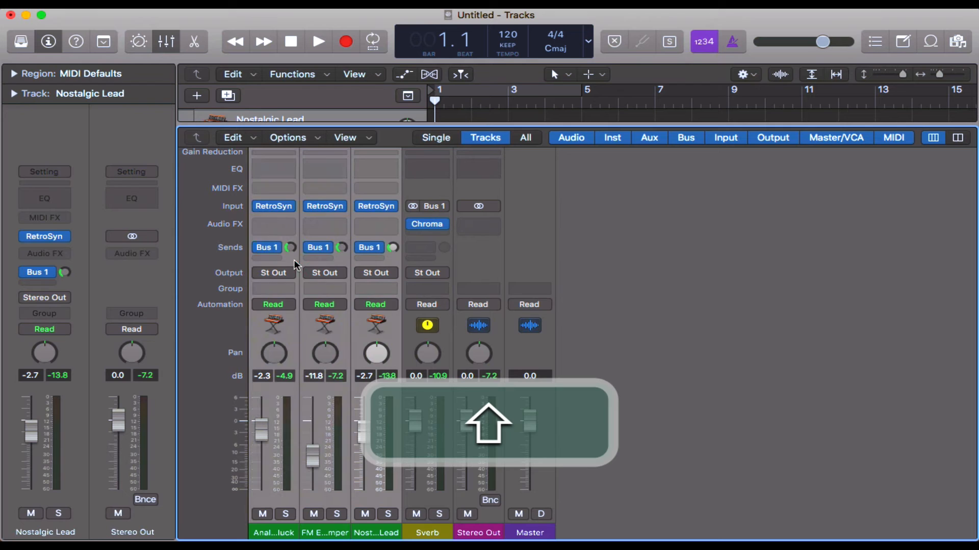
pyautogui.click(278, 259)
pyautogui.moveTo(306, 278)
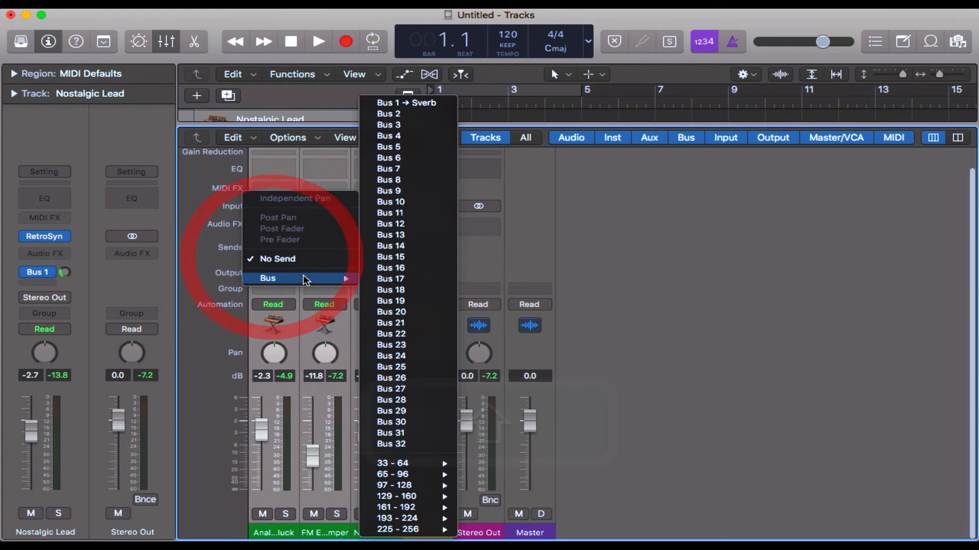
pyautogui.click(437, 116)
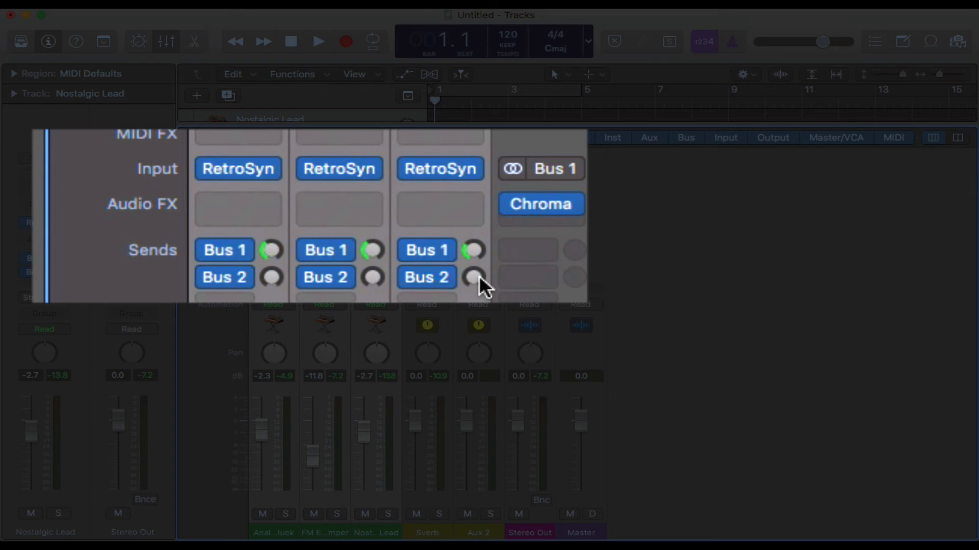
pyautogui.moveTo(475, 278); pyautogui.dragTo(457, 186)
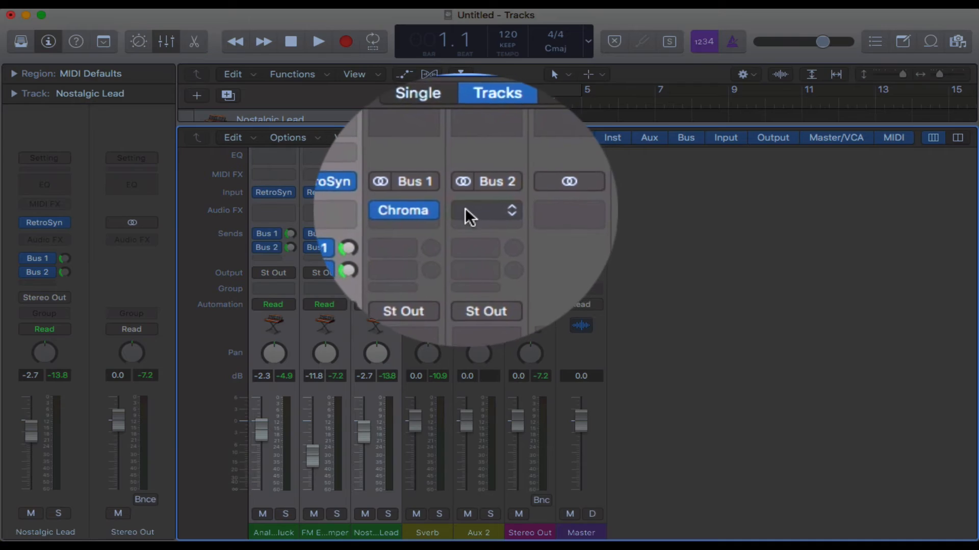
# Step: Insert a stereo ChromaVerb on the Aux 2 channel strip and load its Medium Ambience preset
pyautogui.click(463, 210)
pyautogui.moveTo(520, 242)
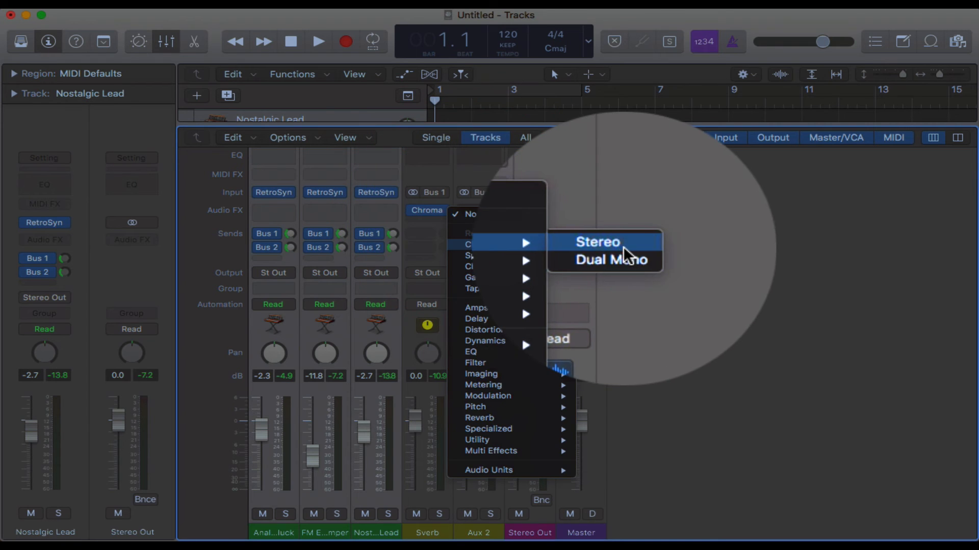
pyautogui.click(622, 253)
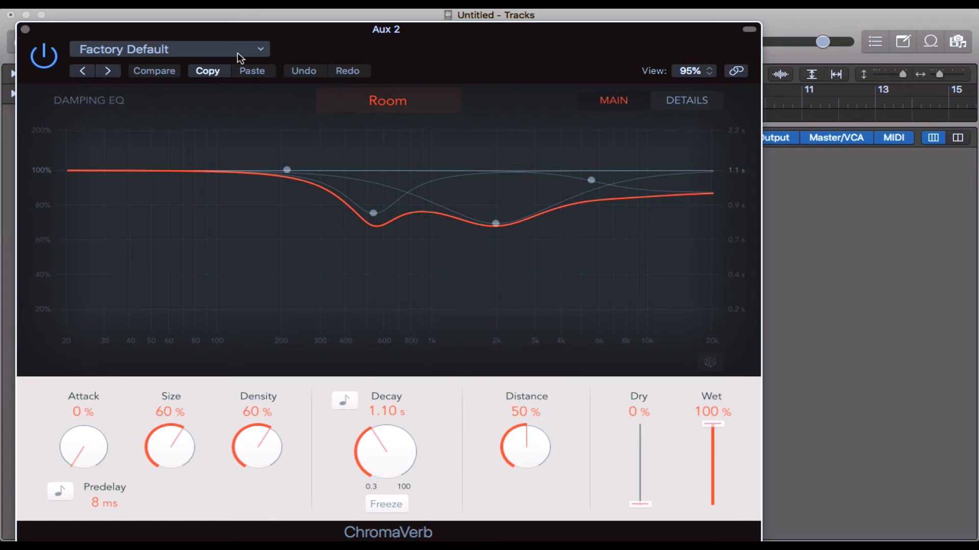
pyautogui.click(240, 51)
pyautogui.moveTo(312, 309)
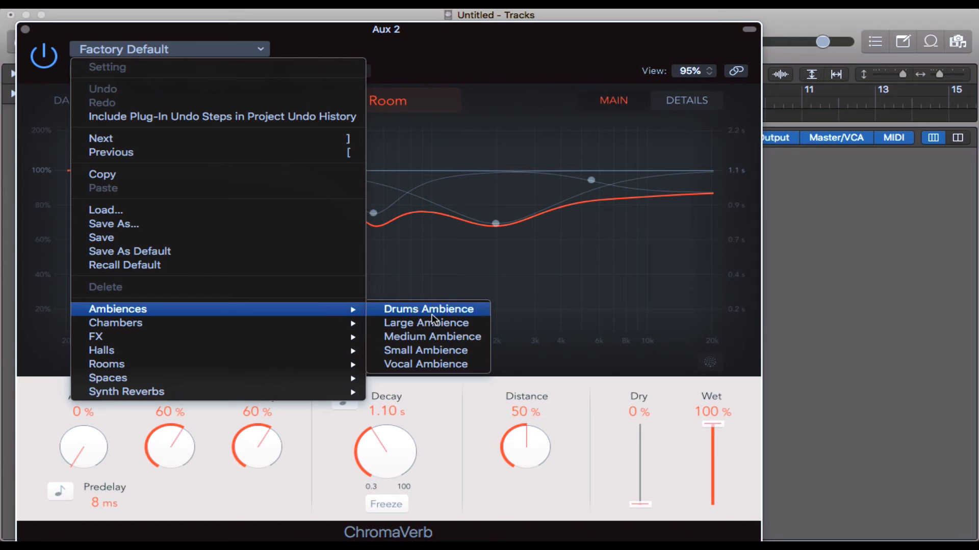
pyautogui.click(461, 337)
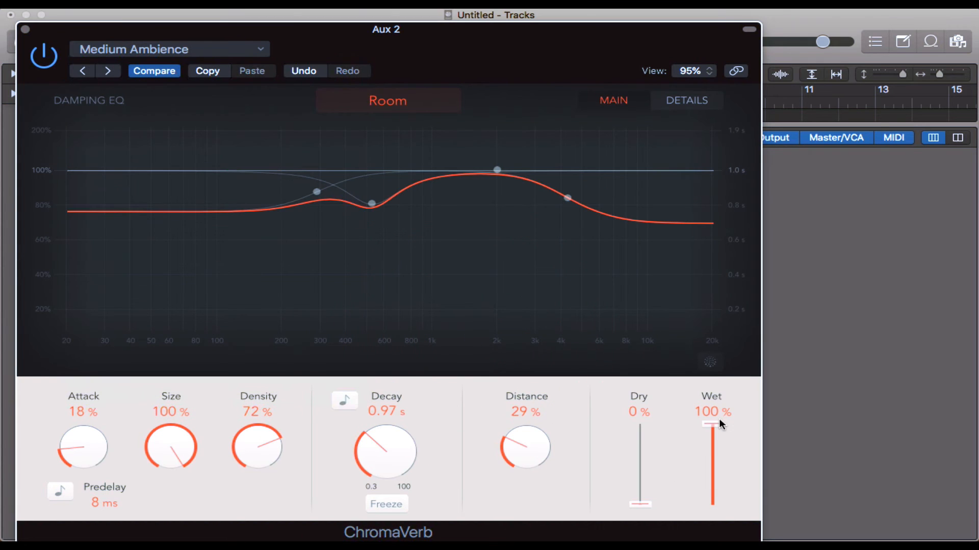
# Step: With wet at 100%, lower ChromaVerb's lowest damping EQ node to about 250 Hz and a 0.35 ratio, and close the plug-in
pyautogui.moveTo(716, 428)
pyautogui.mouseDown()
pyautogui.moveTo(714, 464)
pyautogui.moveTo(707, 410)
pyautogui.mouseUp()
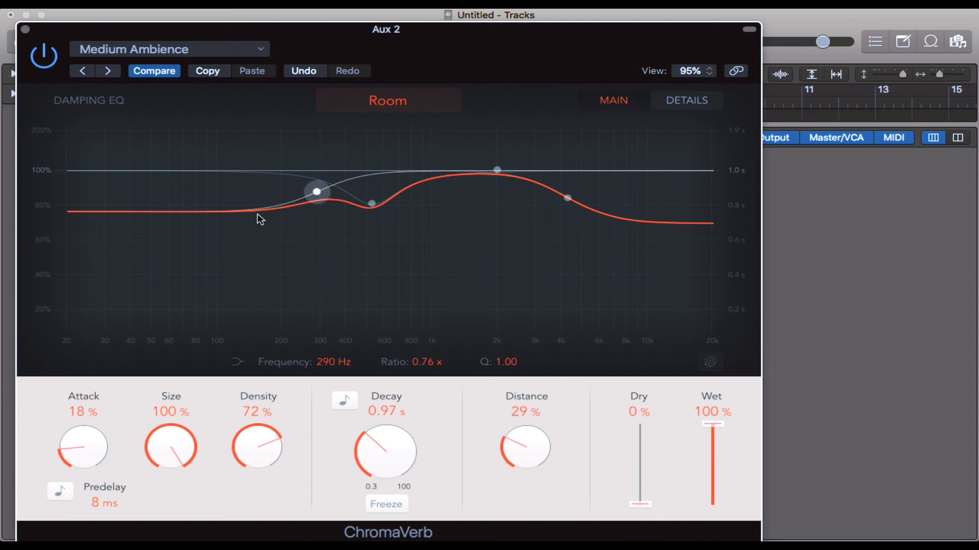
pyautogui.moveTo(317, 194); pyautogui.dragTo(298, 272)
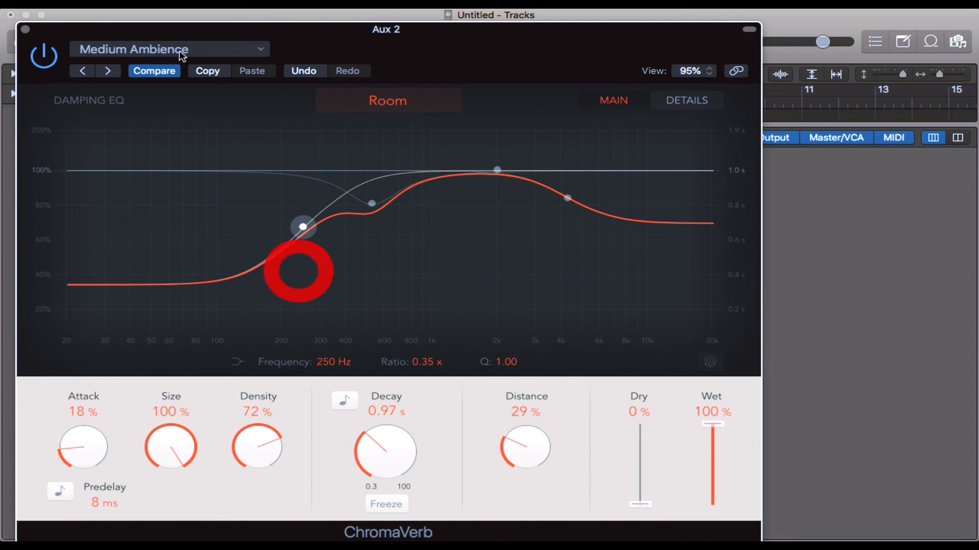
pyautogui.click(26, 29)
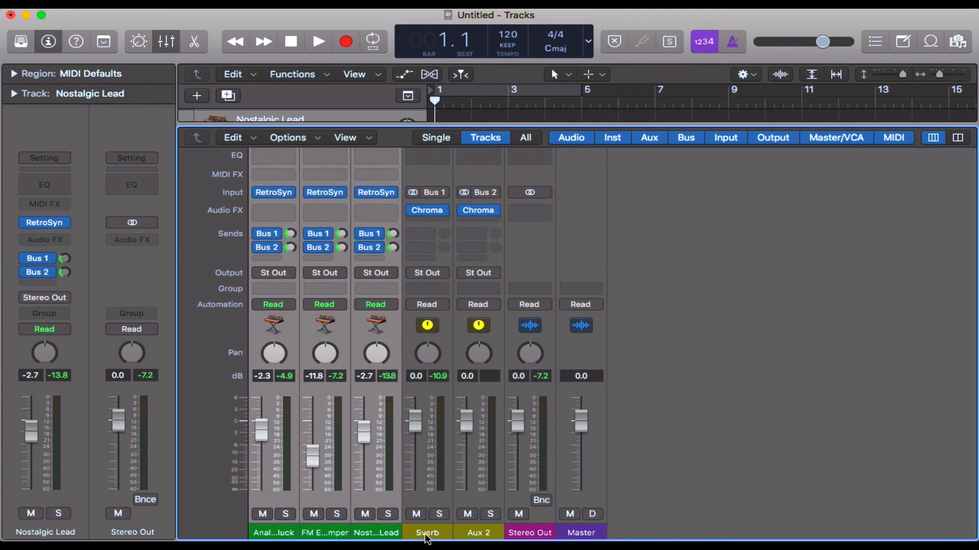
# Step: Rename the Aux 2 channel strip as MVerb
pyautogui.doubleClick(472, 534)
pyautogui.write('M')
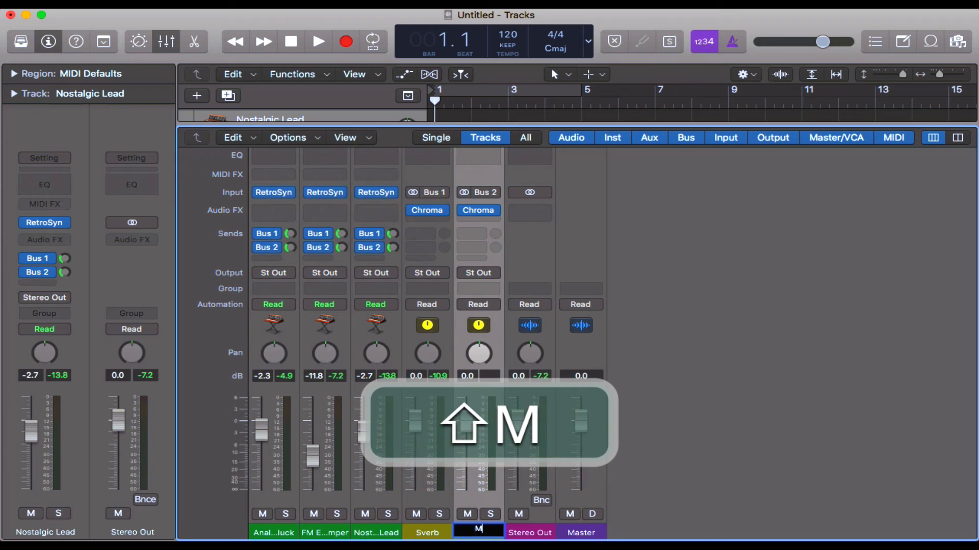
pyautogui.write('Verb')
pyautogui.press('Return')
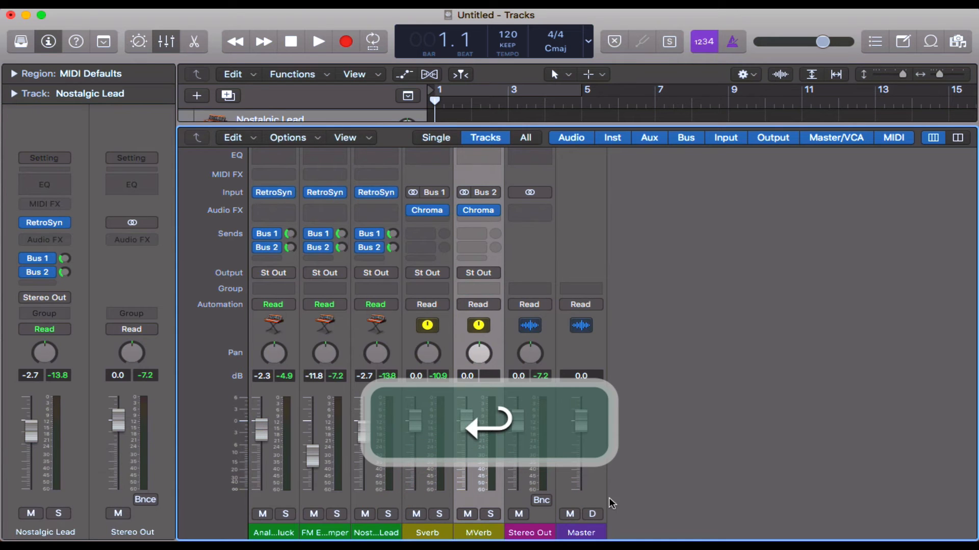
# Step: Select the Analogue Pluck, FM Elastic Pumper and Nostalgic Lead channel strips and add a Bus 3 send to all of them
pyautogui.click(393, 259)
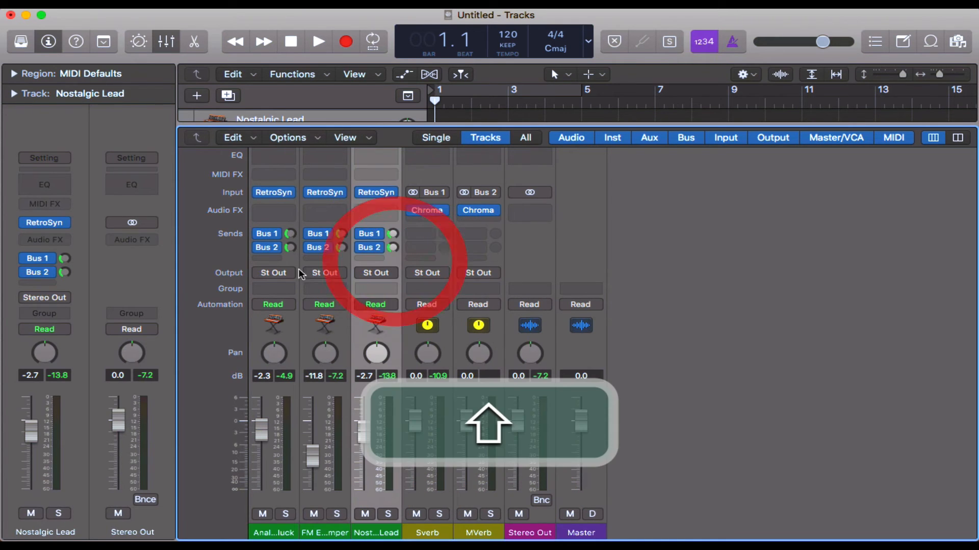
pyautogui.keyDown('shift'); pyautogui.click(286, 259); pyautogui.keyUp('shift')
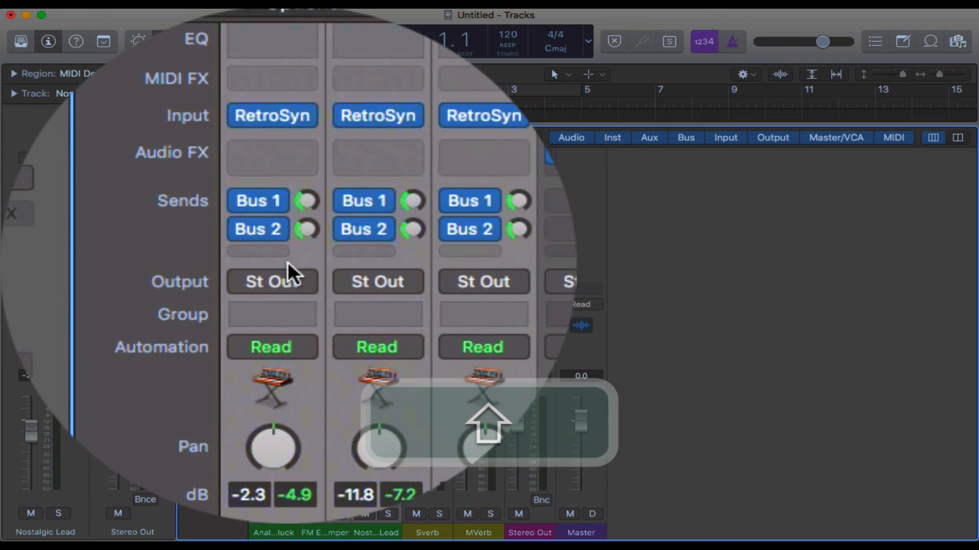
pyautogui.click(287, 257)
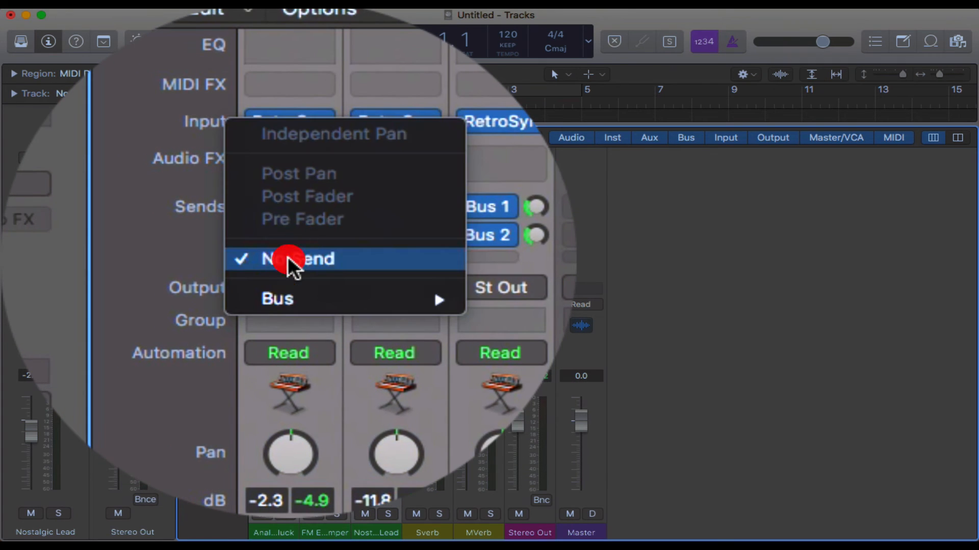
pyautogui.moveTo(316, 279)
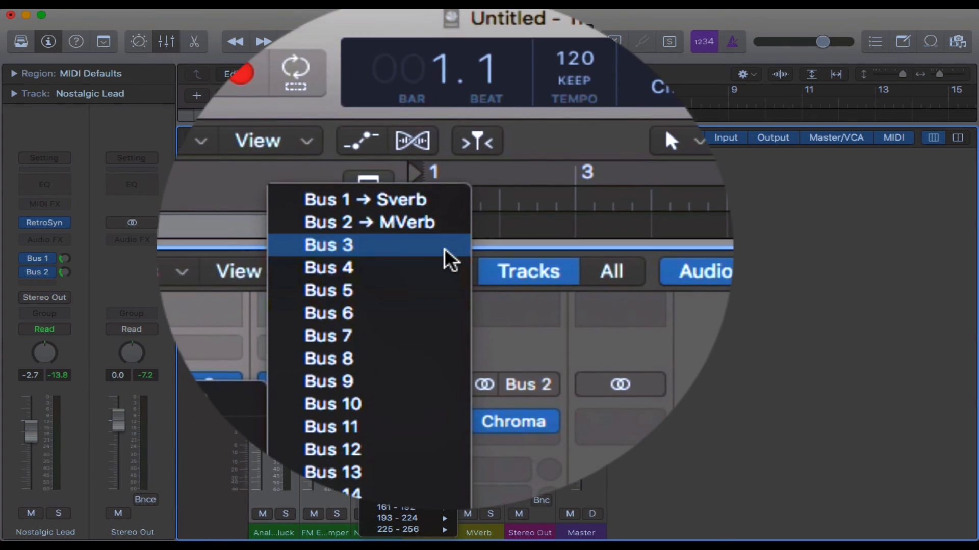
pyautogui.click(420, 250)
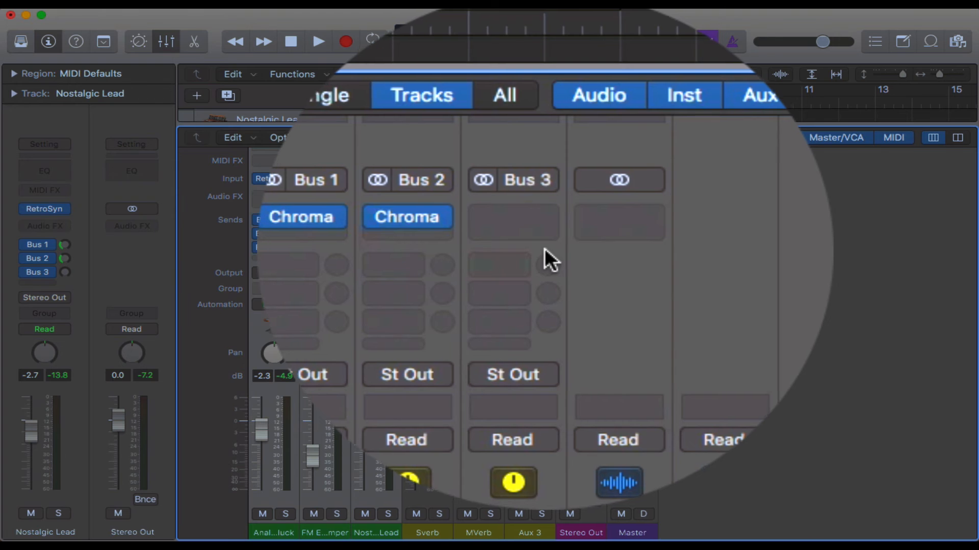
# Step: Insert a stereo Space Designer on the Aux 3 channel strip and load the large hall preset 04.5s Fine Hall
pyautogui.click(532, 248)
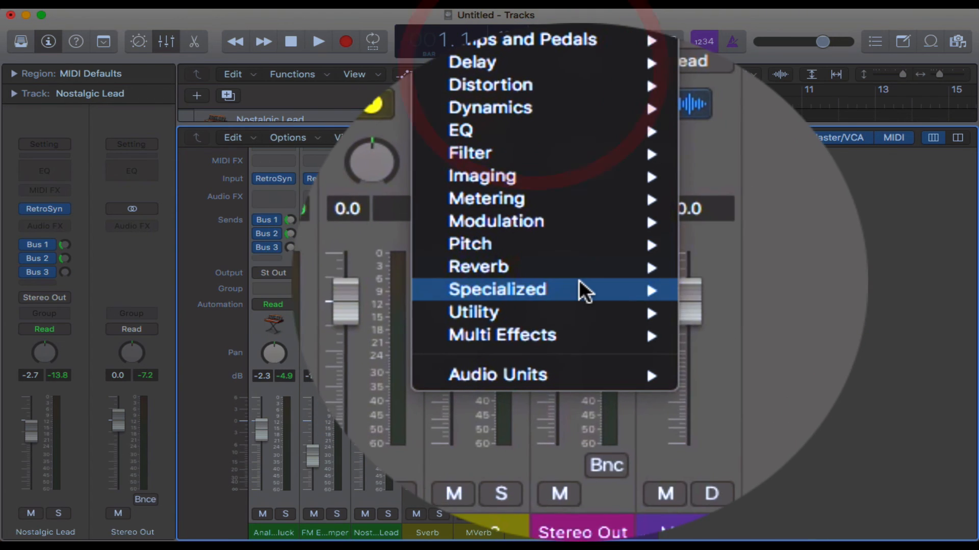
pyautogui.moveTo(581, 281)
pyautogui.moveTo(694, 334)
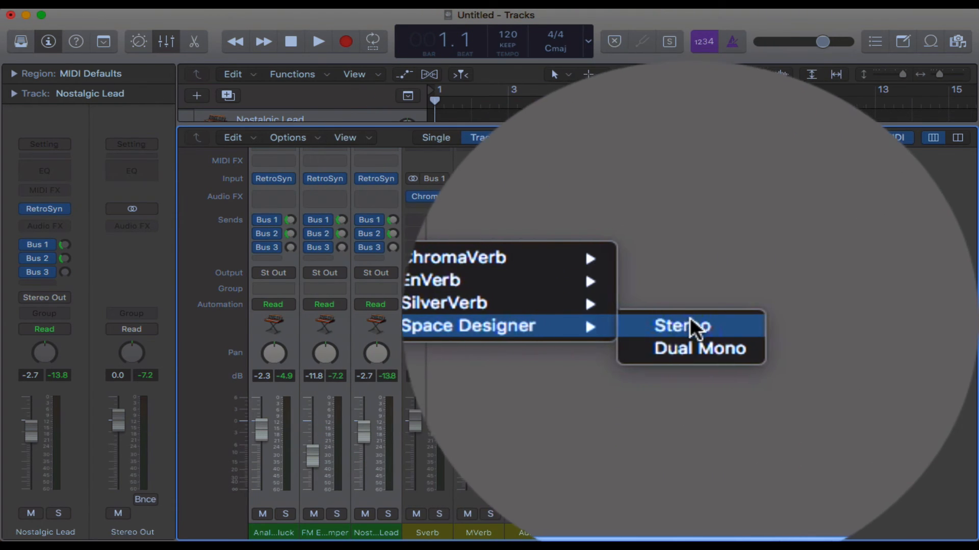
pyautogui.click(811, 326)
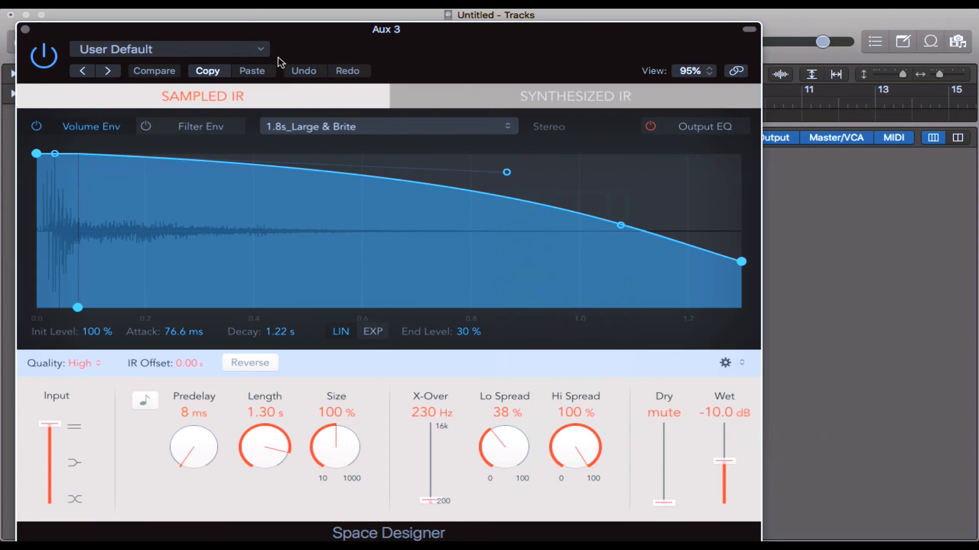
pyautogui.click(258, 49)
pyautogui.moveTo(266, 319)
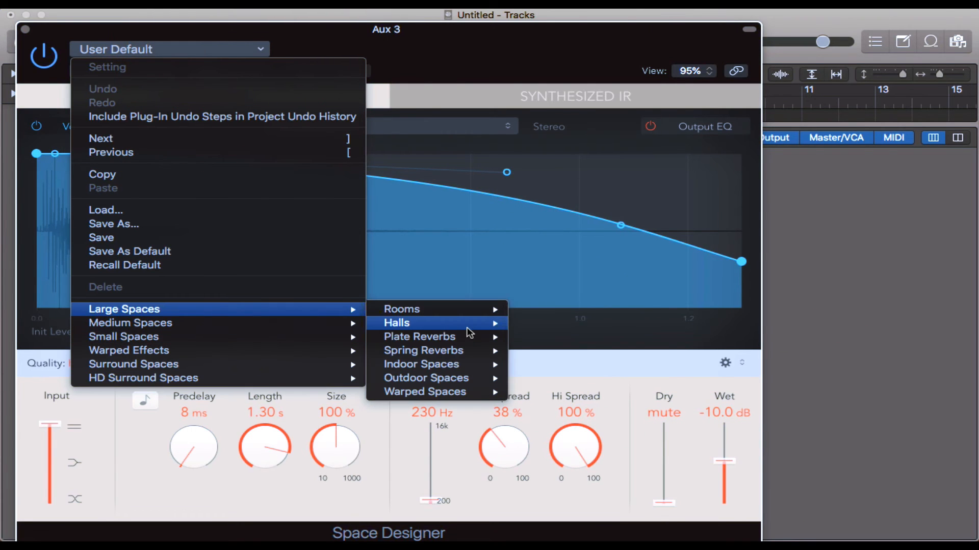
pyautogui.moveTo(482, 323)
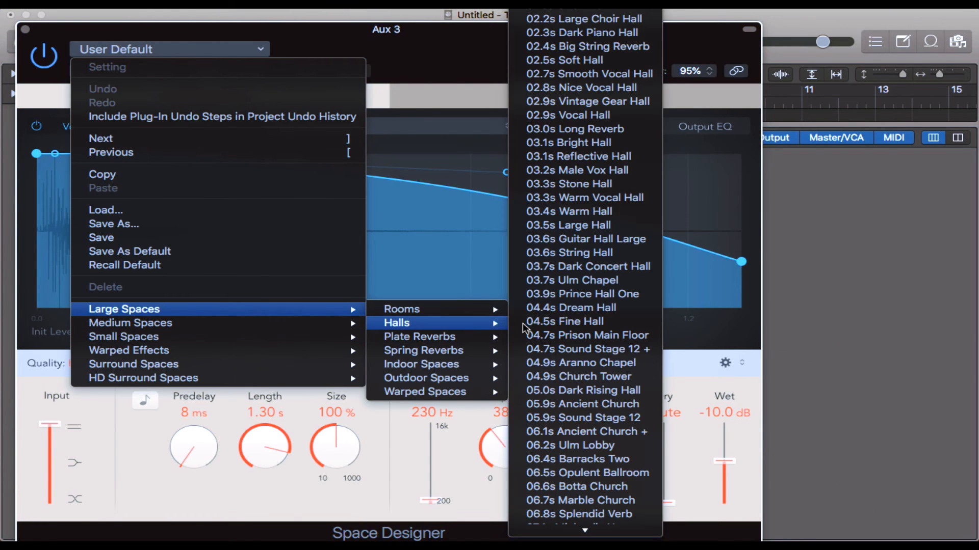
pyautogui.click(573, 325)
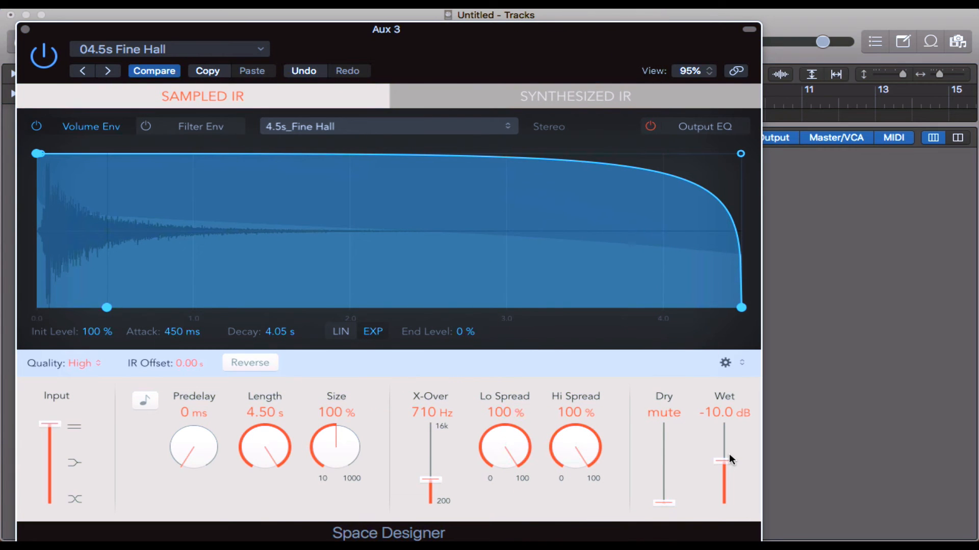
# Step: Set Space Designer's wet level to 0.0 dB and slightly raise the Bus 3 send levels of the three instrument tracks
pyautogui.moveTo(728, 453); pyautogui.dragTo(730, 410)
pyautogui.moveTo(724, 425)
pyautogui.mouseDown()
pyautogui.moveTo(724, 409)
pyautogui.moveTo(728, 461)
pyautogui.moveTo(729, 411)
pyautogui.mouseUp()
pyautogui.click(725, 409)
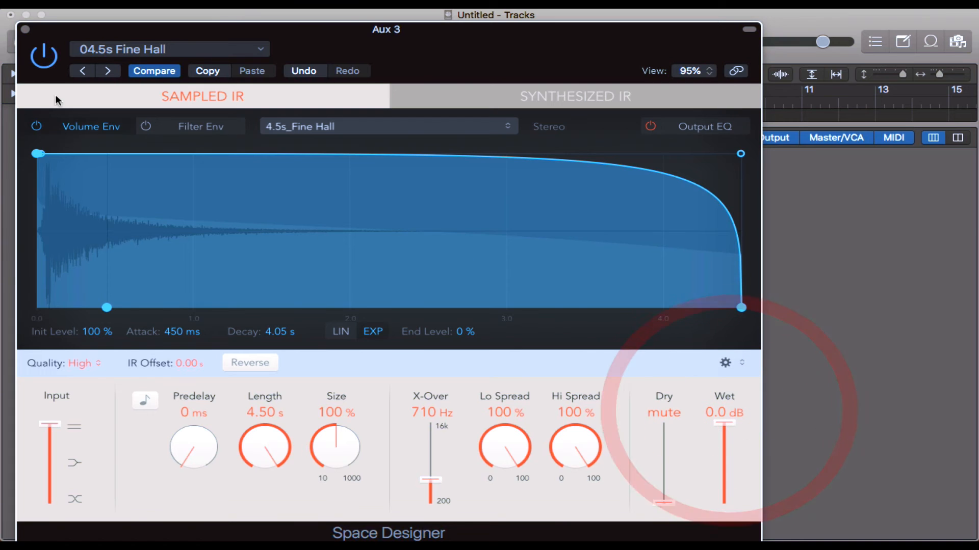
pyautogui.click(25, 29)
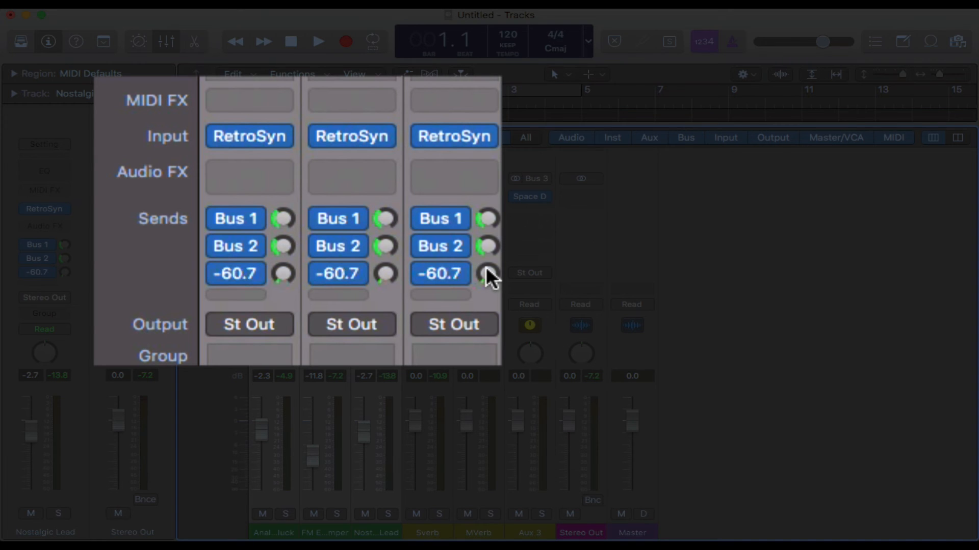
pyautogui.moveTo(487, 276); pyautogui.dragTo(484, 256)
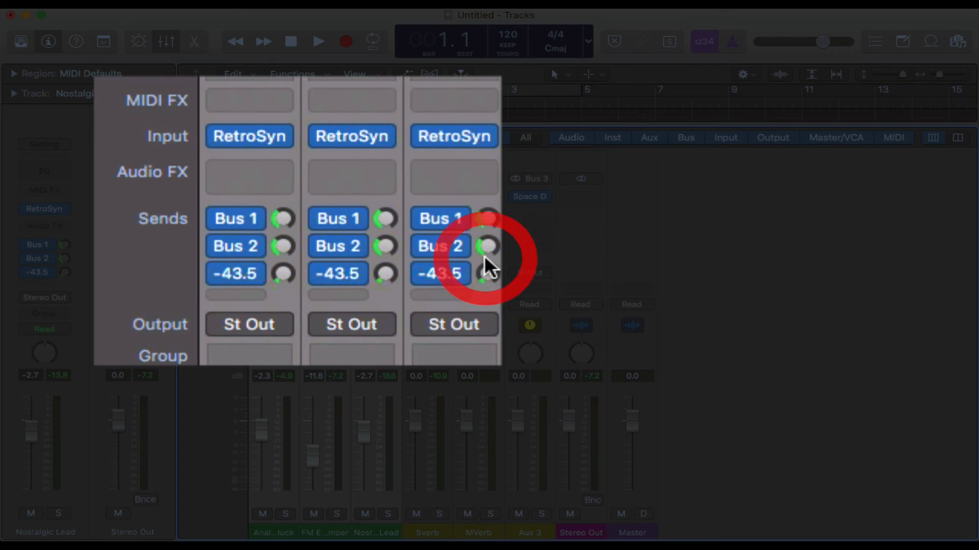
# Step: Rename the Aux 3 channel strip as LVerb and close the Mixer
pyautogui.doubleClick(532, 533)
pyautogui.write('LVerb')
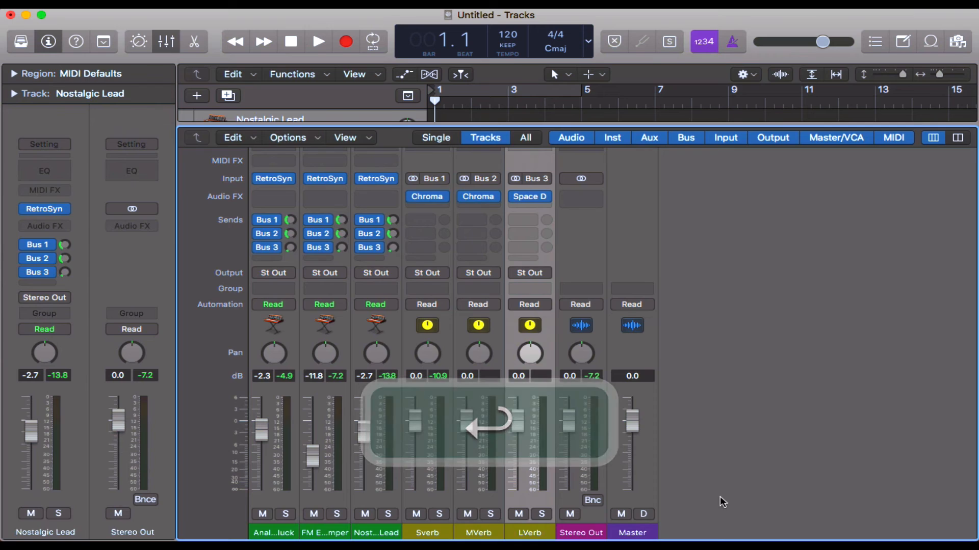
pyautogui.write('x')
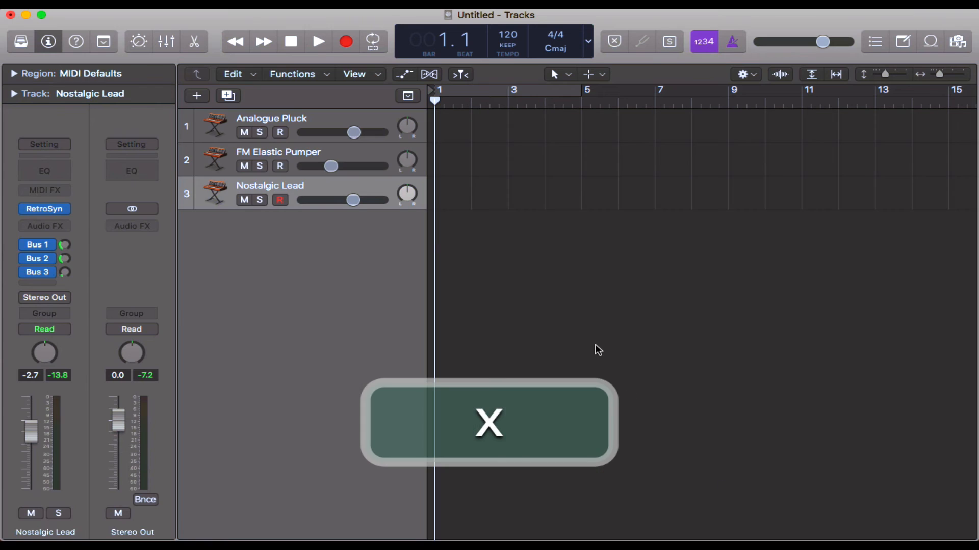
# Step: Select the Analogue Pluck track, audition it with Musical Typing and raise its Bus 3 send level
pyautogui.click(353, 155)
pyautogui.click(303, 118)
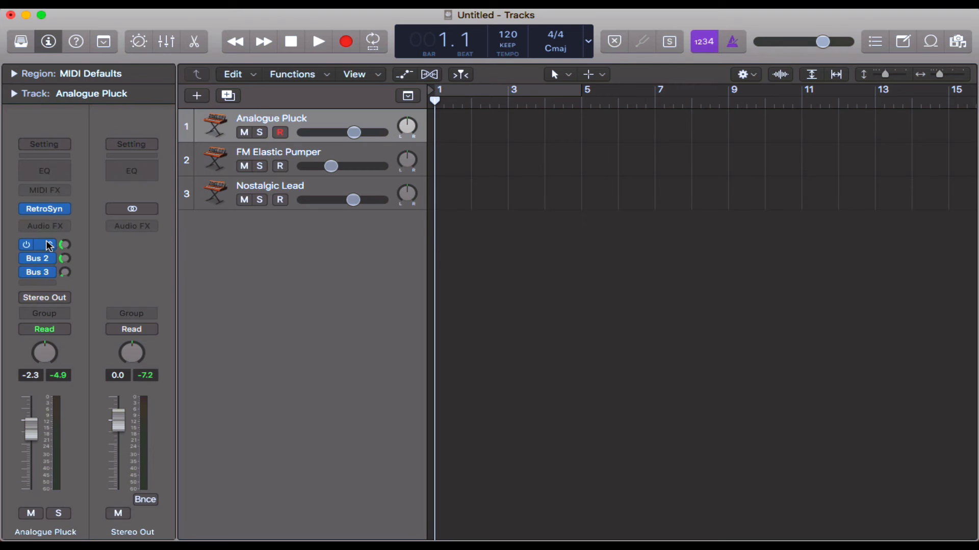
pyautogui.click(50, 245)
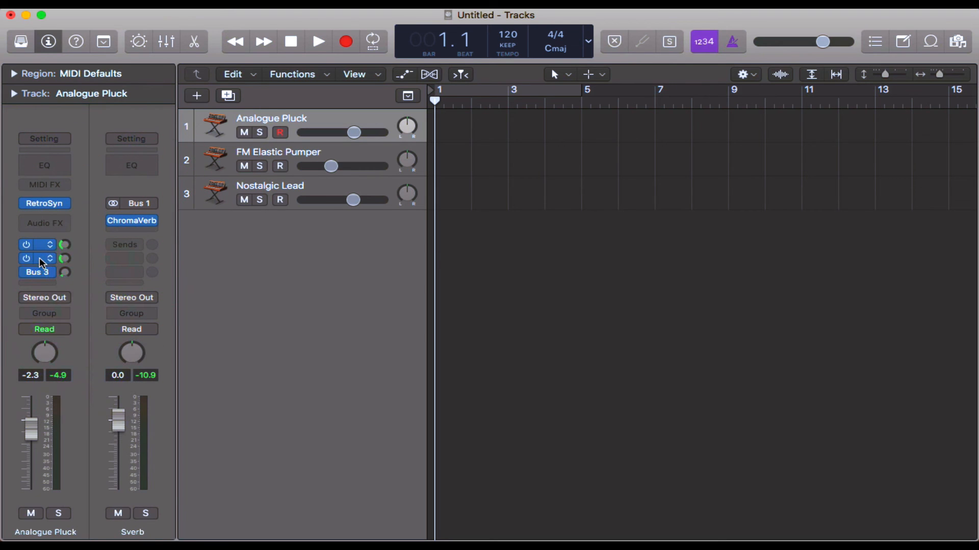
pyautogui.press('super+k')
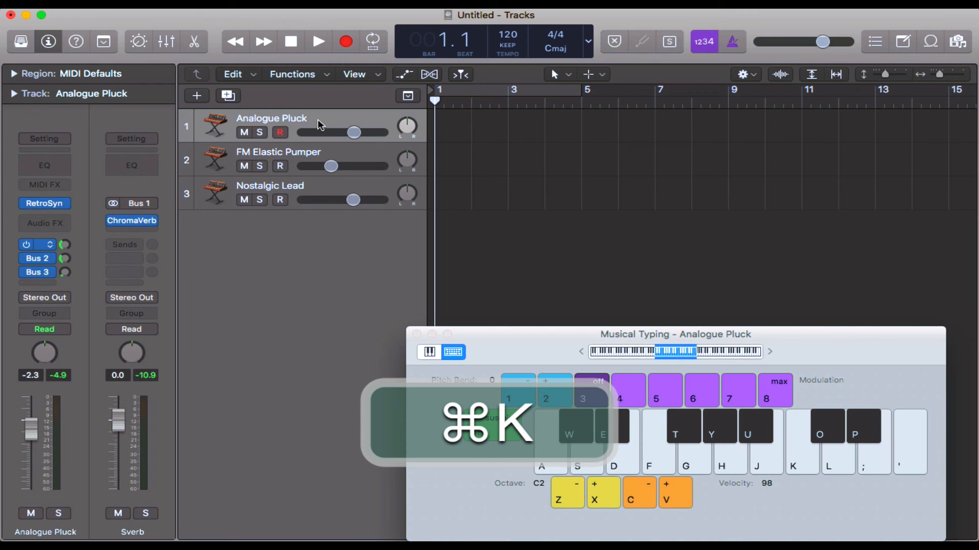
pyautogui.press('super+a')
pyautogui.press('s')
pyautogui.press('d')
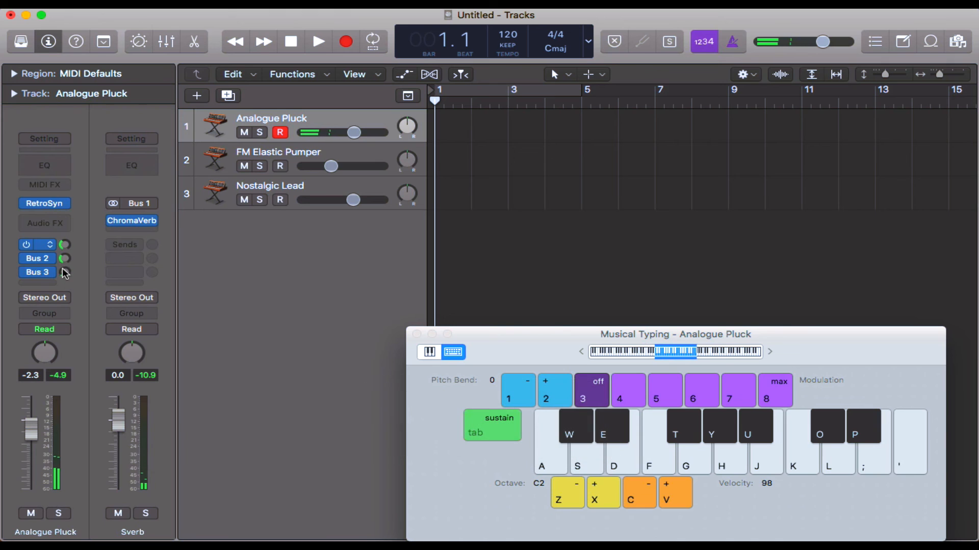
pyautogui.press('a')
pyautogui.press('s')
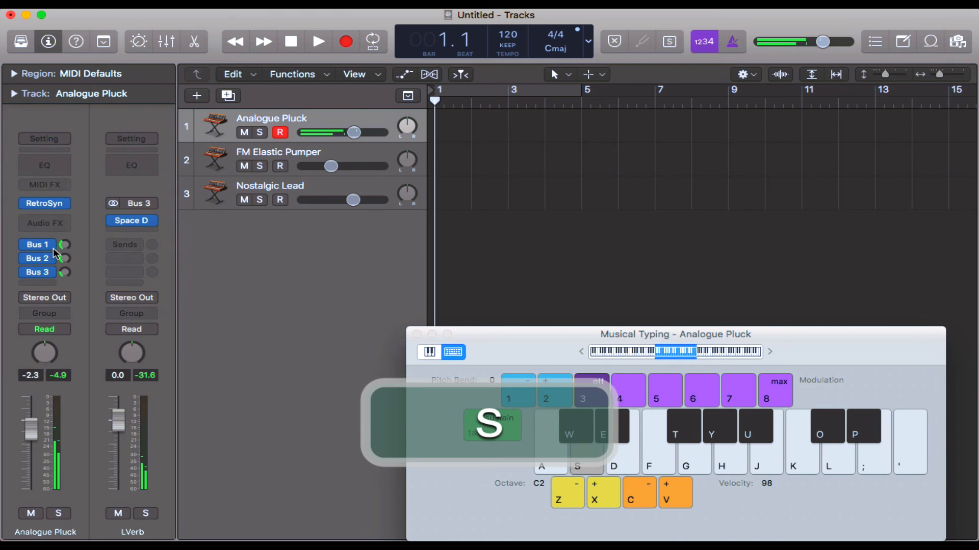
pyautogui.press('d')
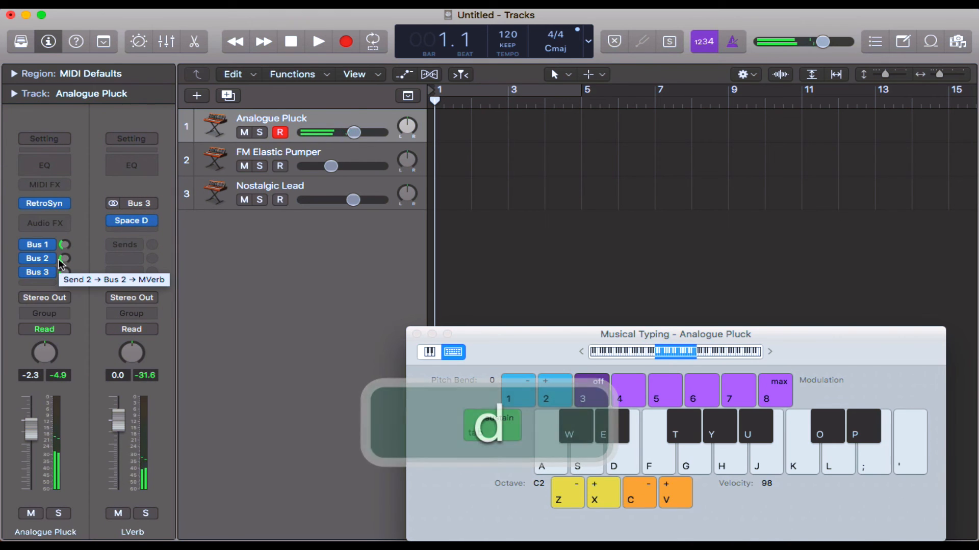
# Step: Play a note on FM Elastic Pumper and raise its Bus 3 send to about -12.7 dB
pyautogui.click(327, 159)
pyautogui.press('a')
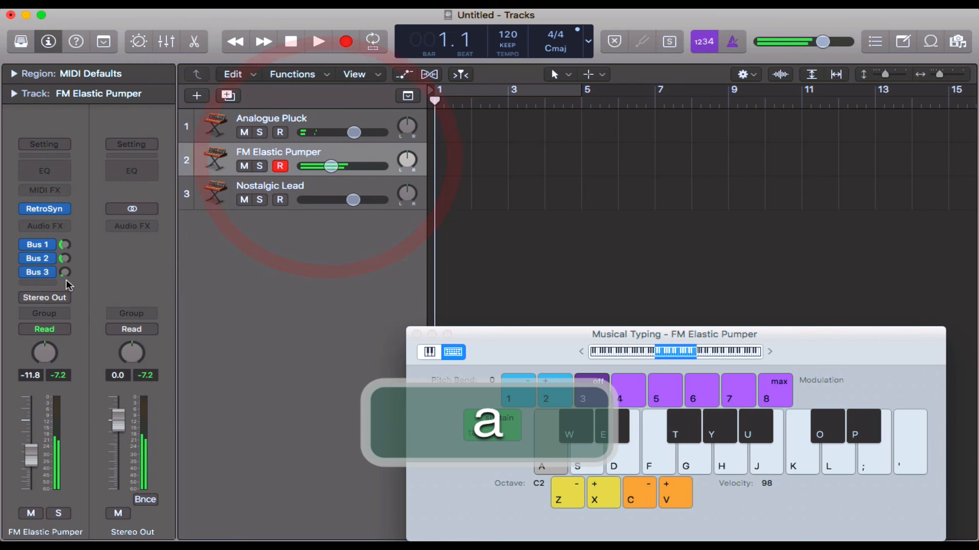
pyautogui.moveTo(65, 272); pyautogui.dragTo(51, 230)
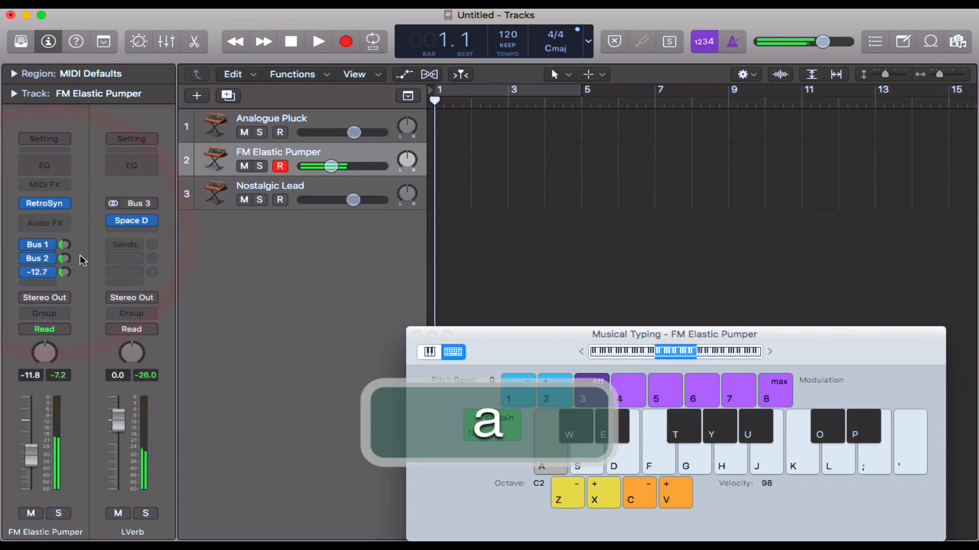
# Step: Audition the Nostalgic Lead track while raising its Bus 3 send level, and close Musical Typing
pyautogui.click(295, 191)
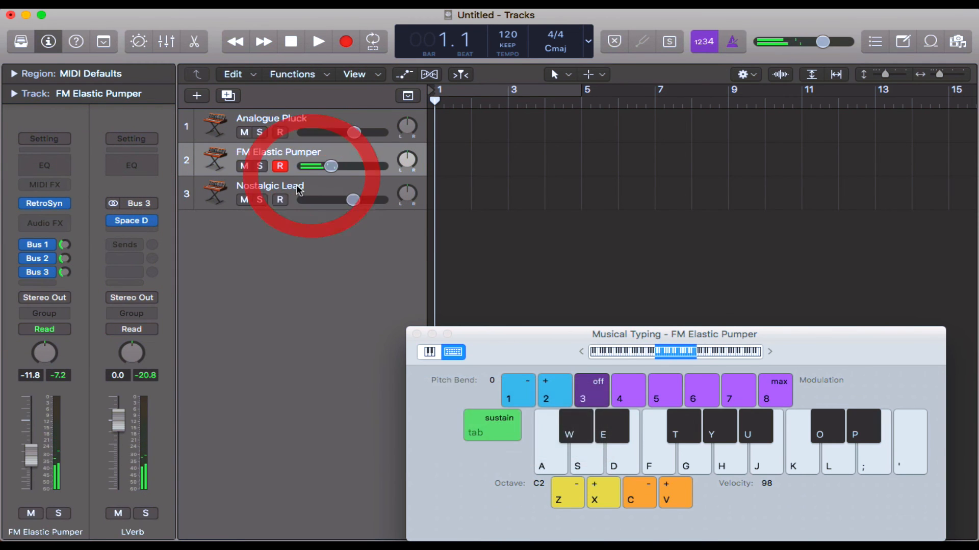
pyautogui.press('a')
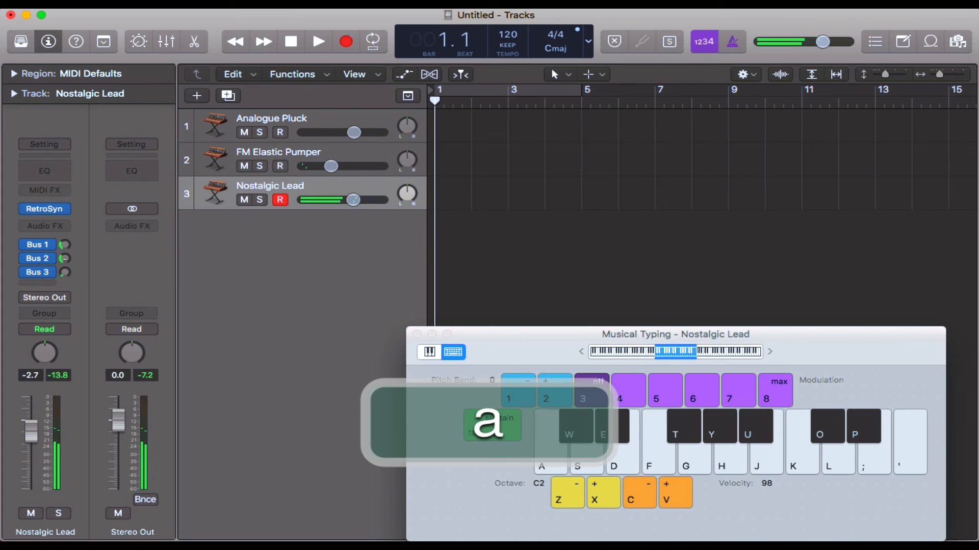
pyautogui.press('a')
pyautogui.moveTo(66, 272); pyautogui.dragTo(62, 253)
pyautogui.press('s')
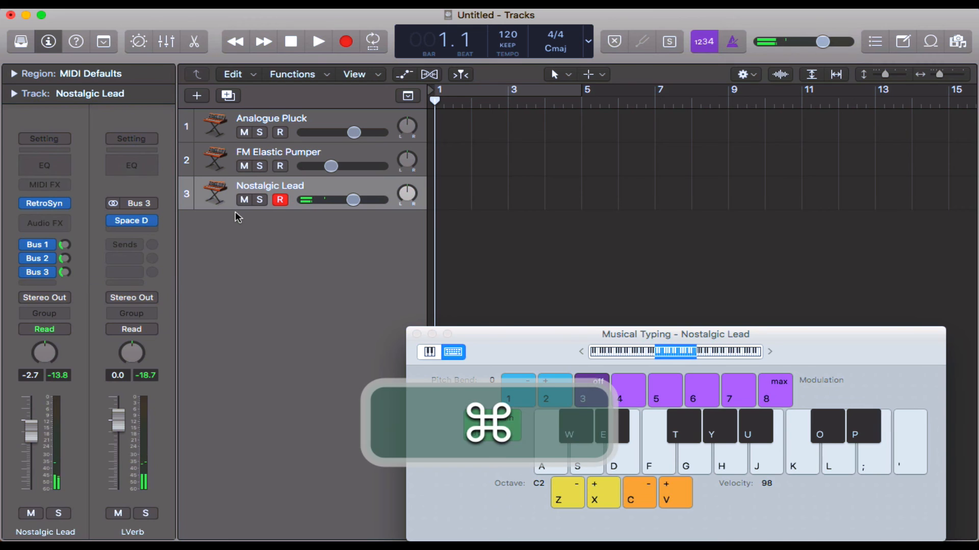
pyautogui.press('super+k')
pyautogui.press('super+x')
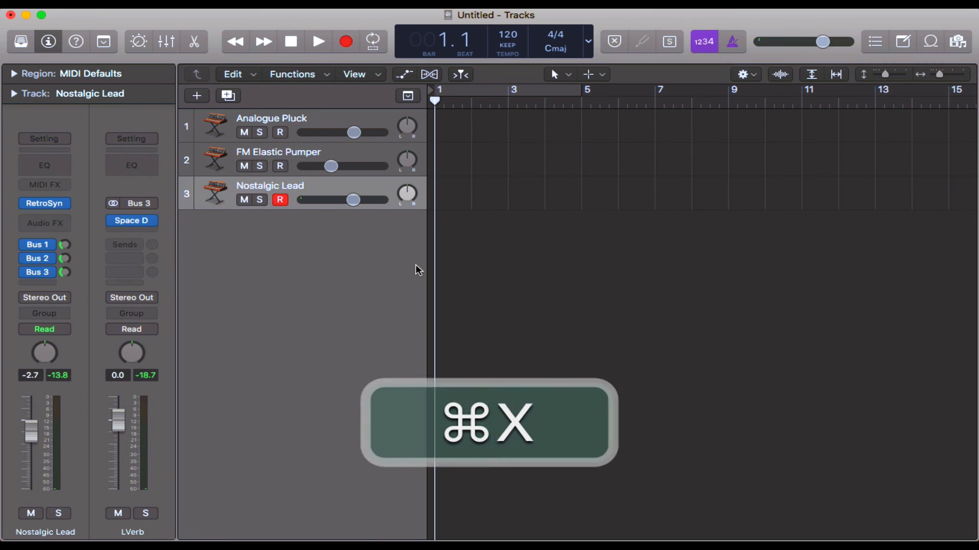
# Step: Select the three instrument channel strips in the Mixer, bypass their Bus 1, Bus 2 and Bus 3 sends, and close the Mixer
pyautogui.press('x')
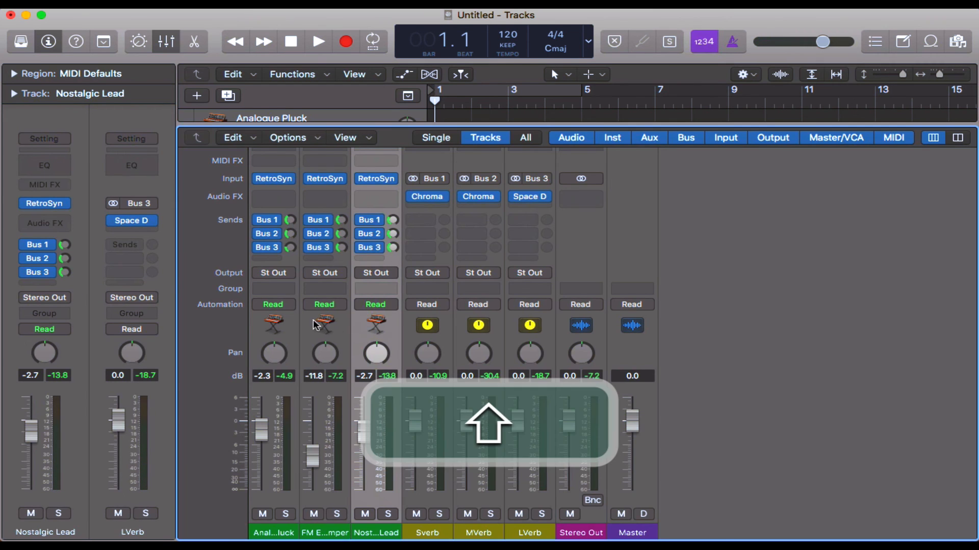
pyautogui.keyDown('shift'); pyautogui.click(289, 324); pyautogui.keyUp('shift')
pyautogui.click(260, 247)
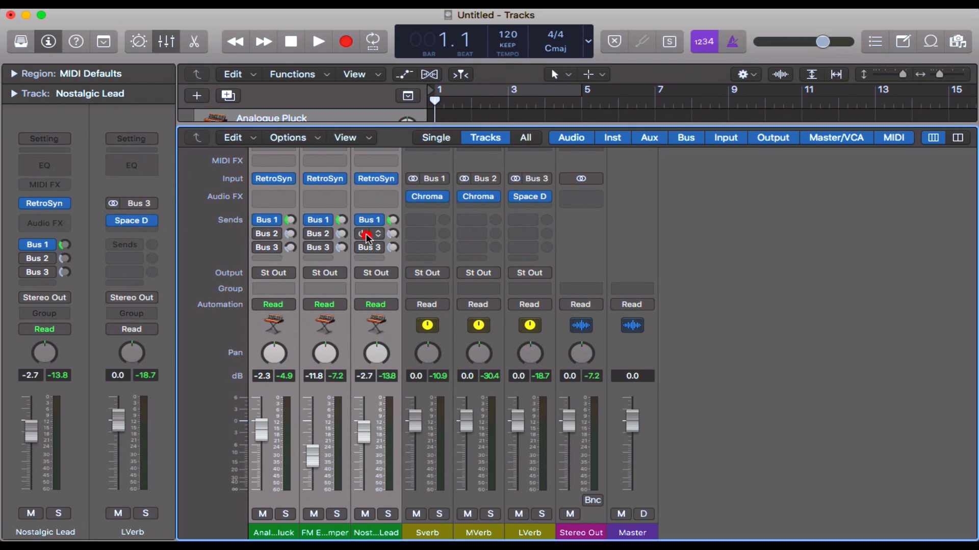
pyautogui.click(389, 333)
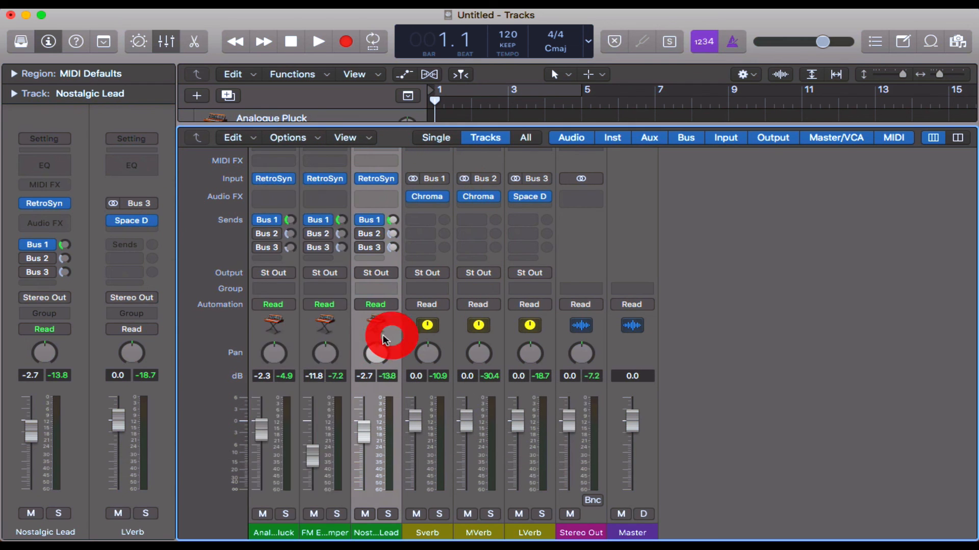
pyautogui.keyDown('shift'); pyautogui.click(289, 332); pyautogui.keyUp('shift')
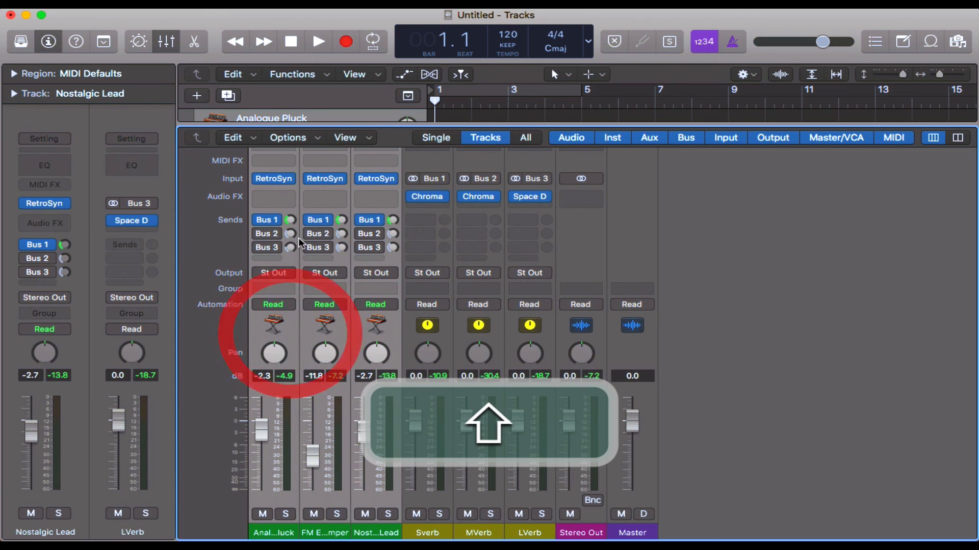
pyautogui.click(260, 220)
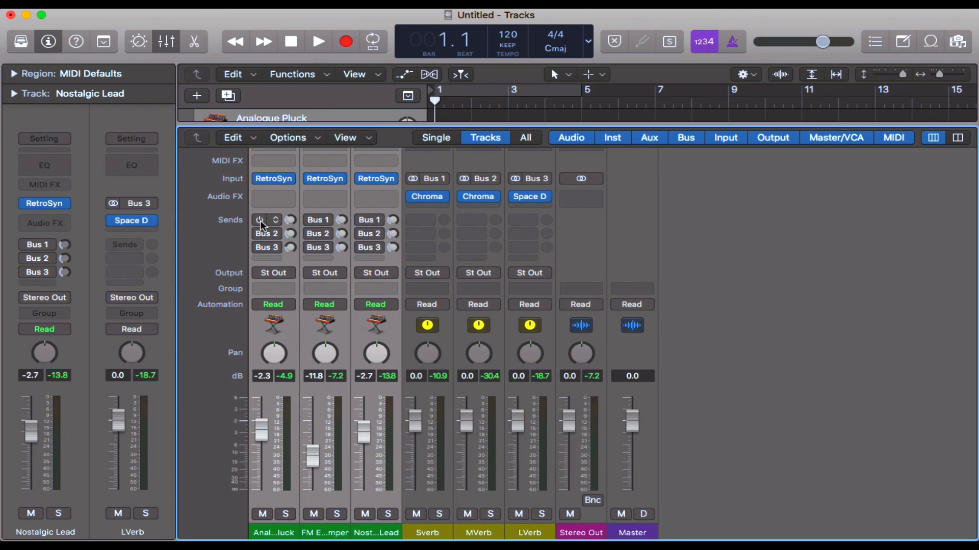
pyautogui.click(260, 221)
pyautogui.press('x')
# Step: Play a few notes on Nostalgic Lead with Musical Typing to hear it without reverb
pyautogui.click(337, 192)
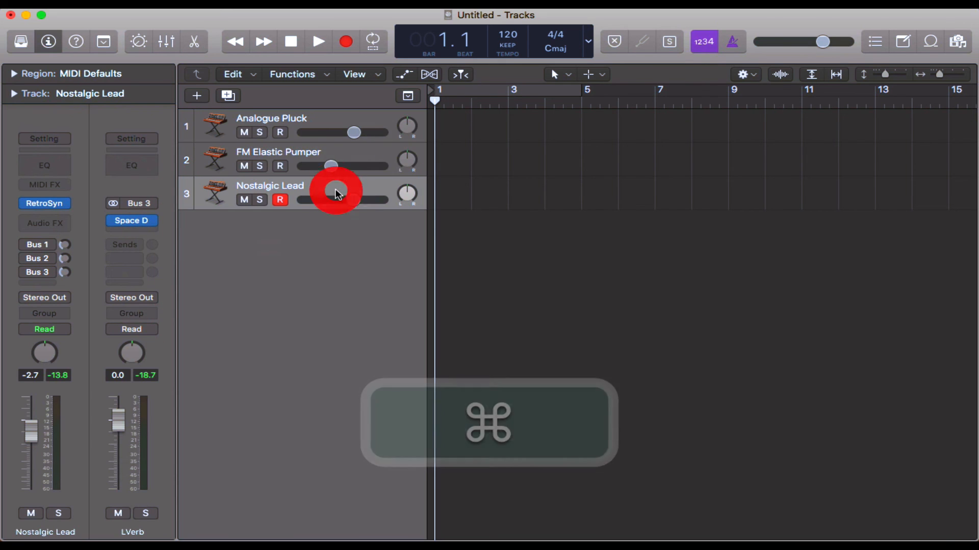
pyautogui.press('super+k')
pyautogui.press('super+a')
pyautogui.press('s')
pyautogui.press('d')
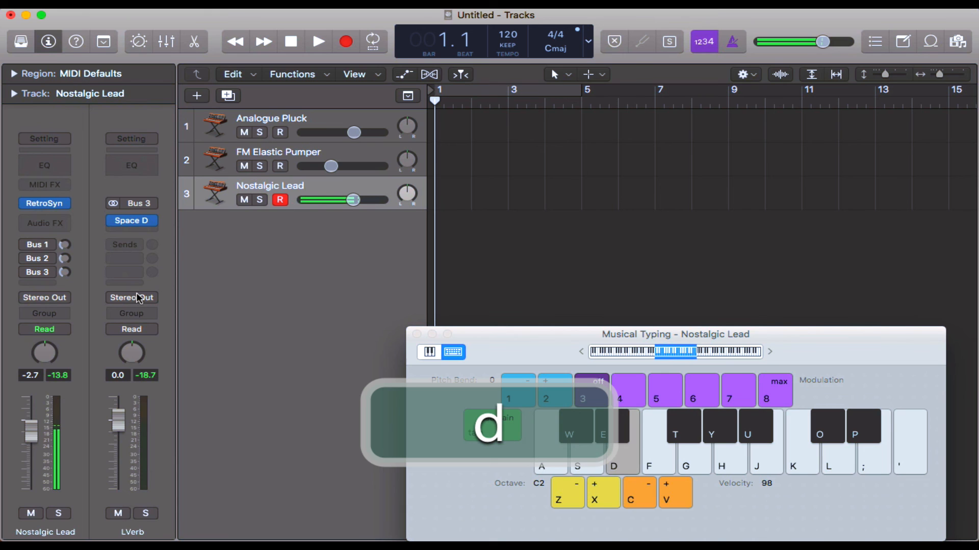
# Step: Re-enable the Bus 3, Bus 2 and Bus 1 sends on Nostalgic Lead, play it with reverb and close Musical Typing
pyautogui.click(26, 272)
pyautogui.click(26, 259)
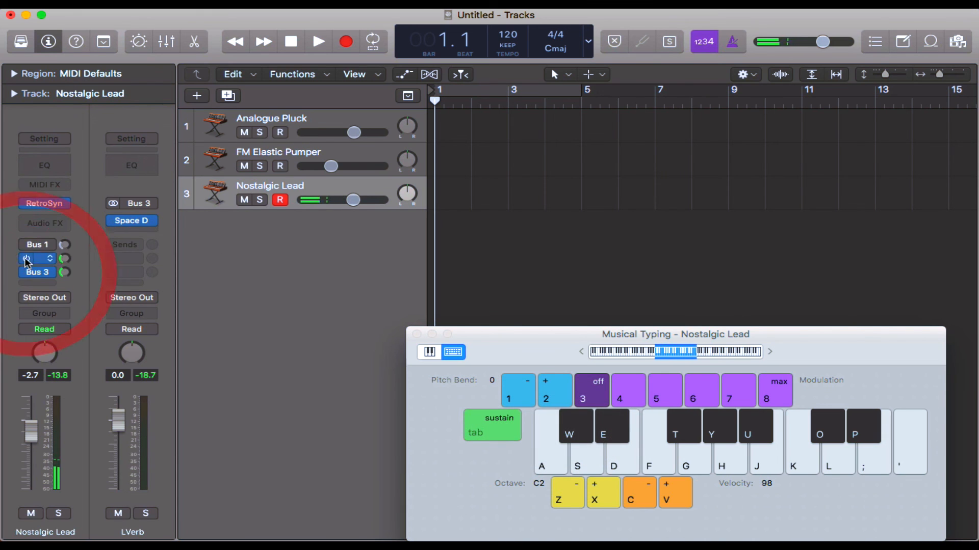
pyautogui.click(26, 245)
pyautogui.press('a')
pyautogui.press('s')
pyautogui.press('d')
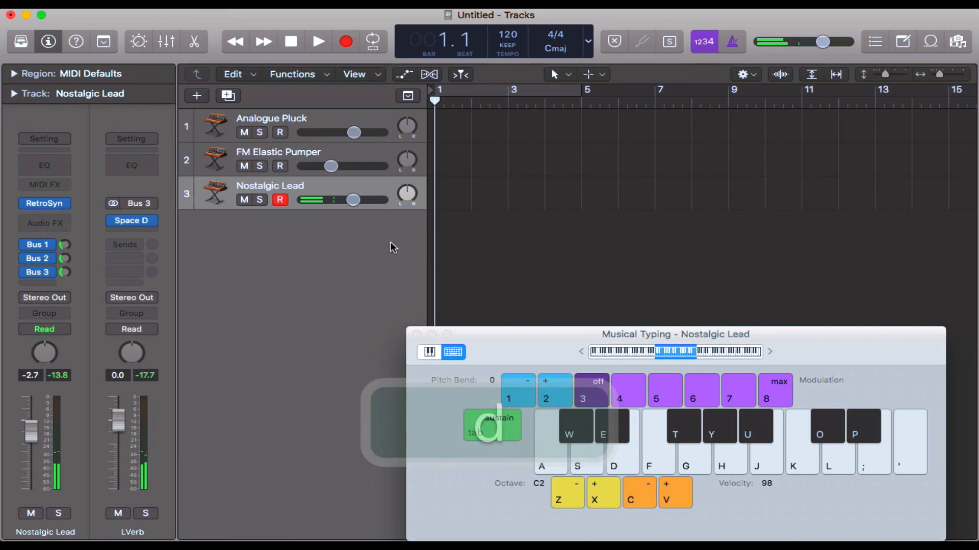
pyautogui.press('super+k')
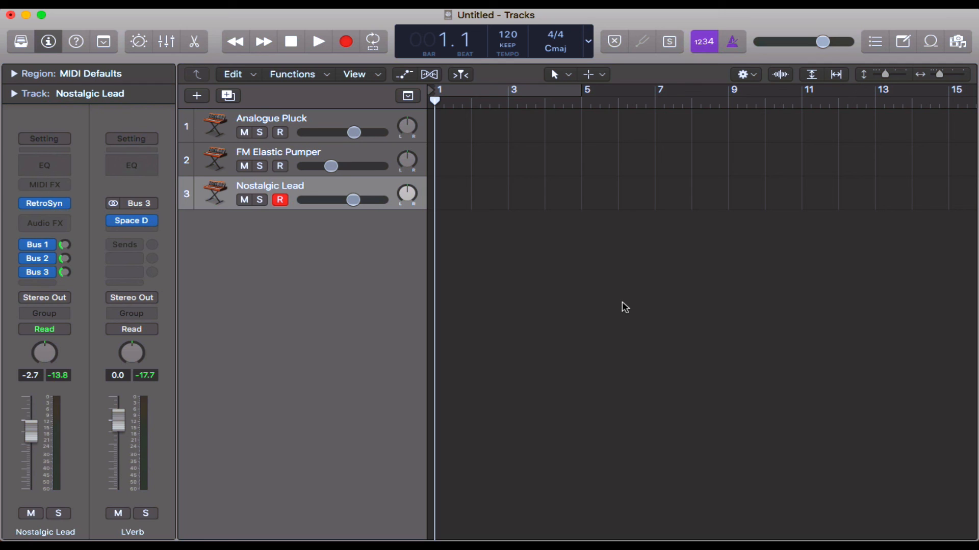
# Step: Re-enable only the Bus 1 send on the Analogue Pluck channel strip in the Mixer and close the Mixer
pyautogui.press('x')
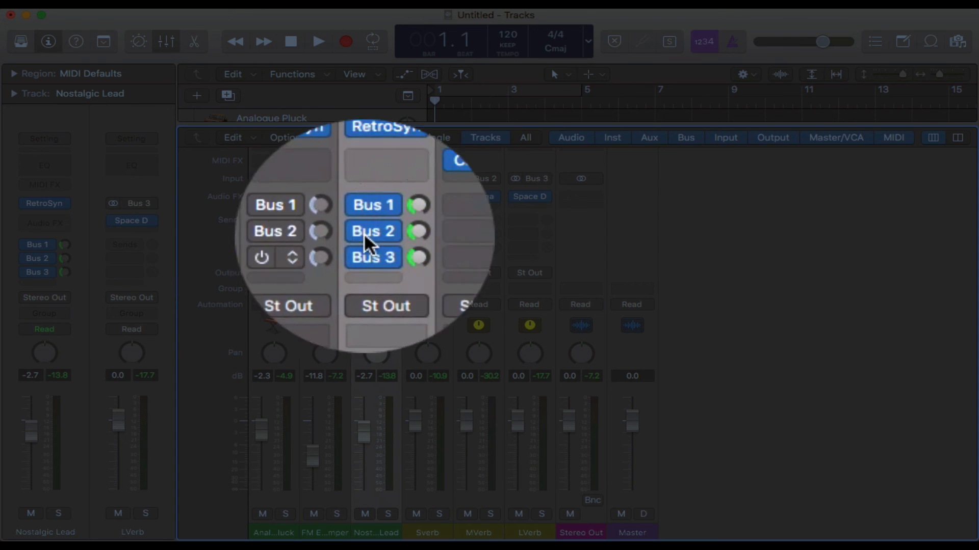
pyautogui.click(257, 219)
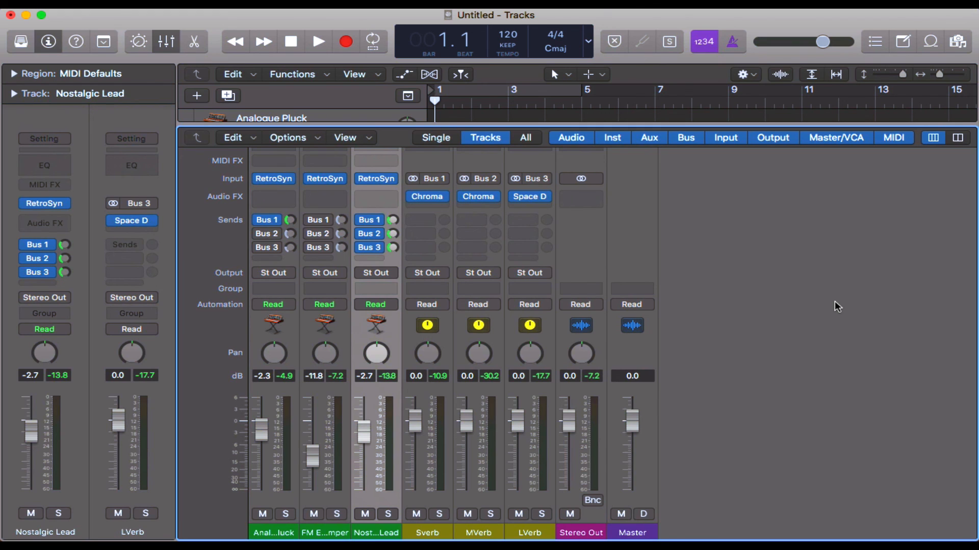
pyautogui.press('x')
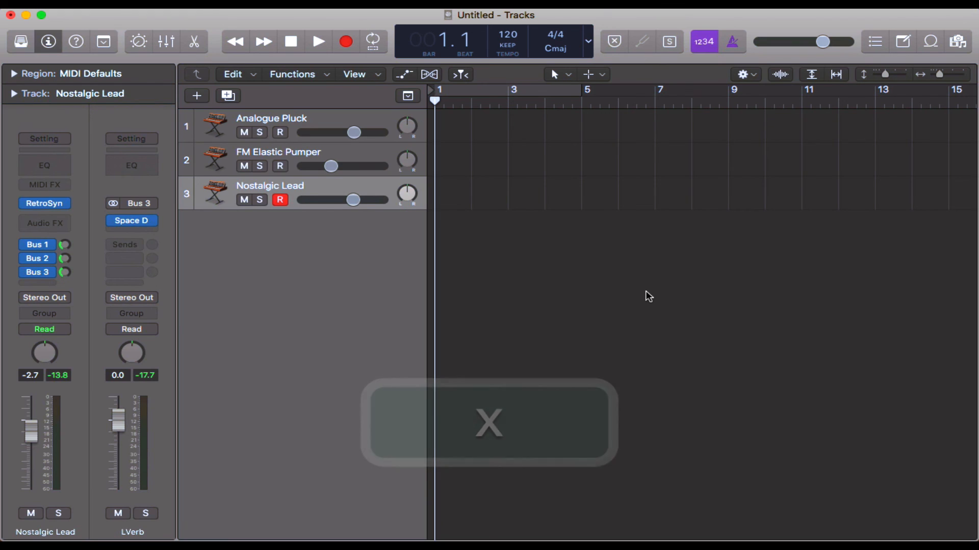